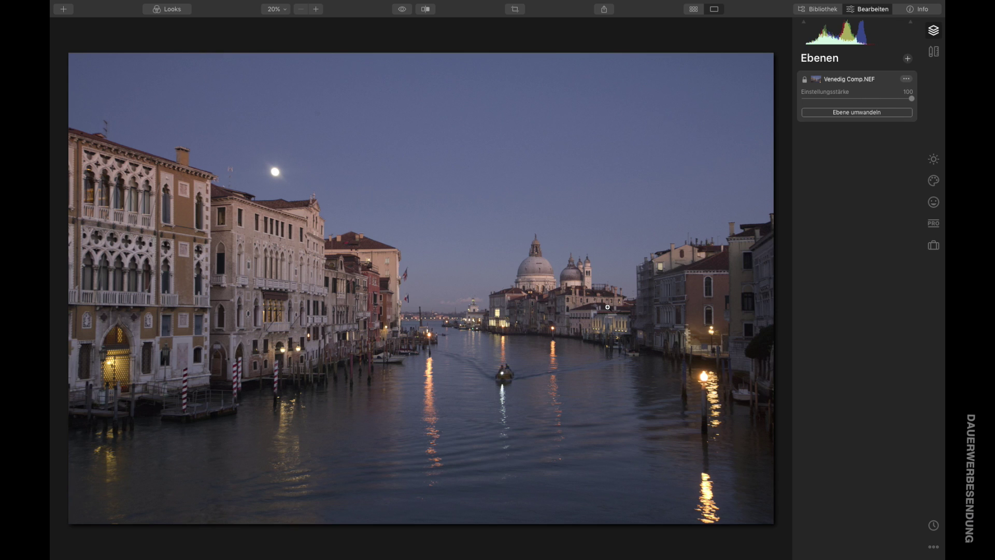
Step: Enable Automatische Verzerrungskorrektur, Chromatische Aberrationen entfernen and Rand entfernen in the lens correction of Venedig Comp.NEF
{"action": "key", "text": "j"}
{"action": "key", "text": "j"}
{"action": "left_click", "coordinate": [934, 52]}
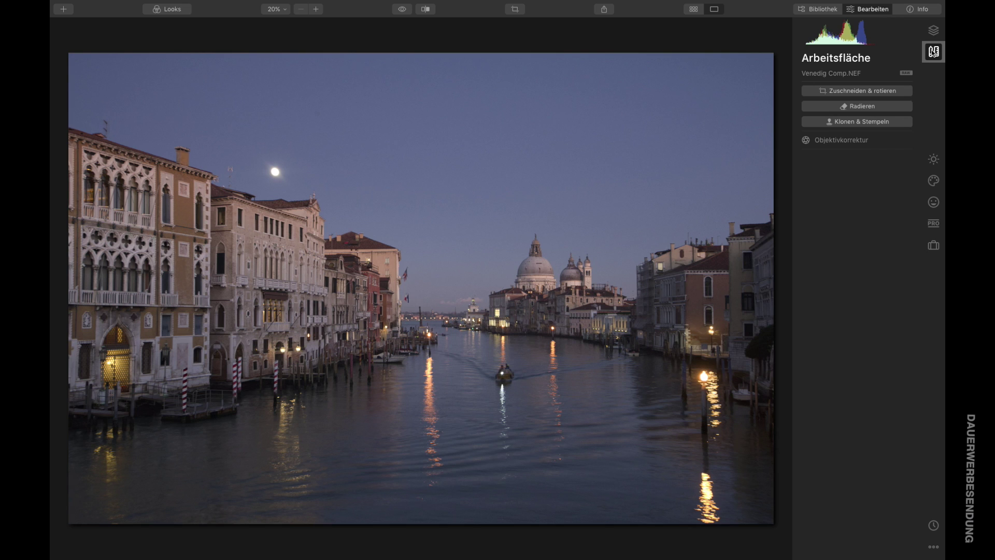
{"action": "left_click", "coordinate": [836, 140]}
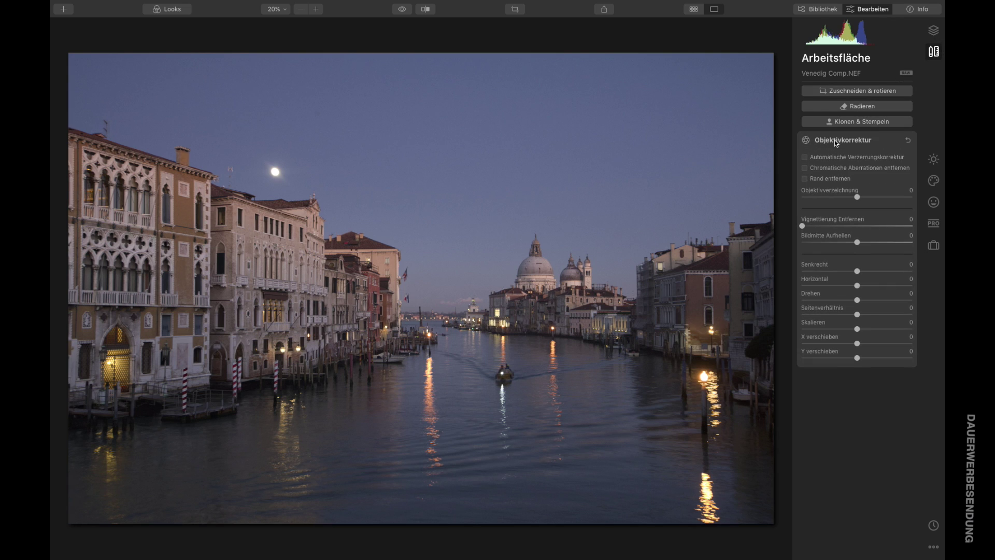
{"action": "left_click", "coordinate": [804, 159]}
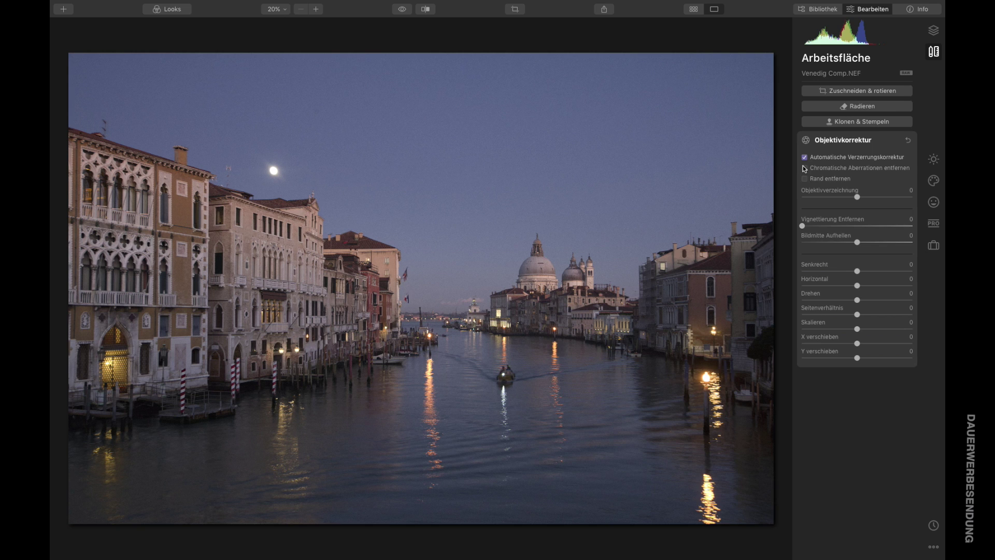
{"action": "left_click", "coordinate": [805, 169]}
{"action": "left_click", "coordinate": [804, 179]}
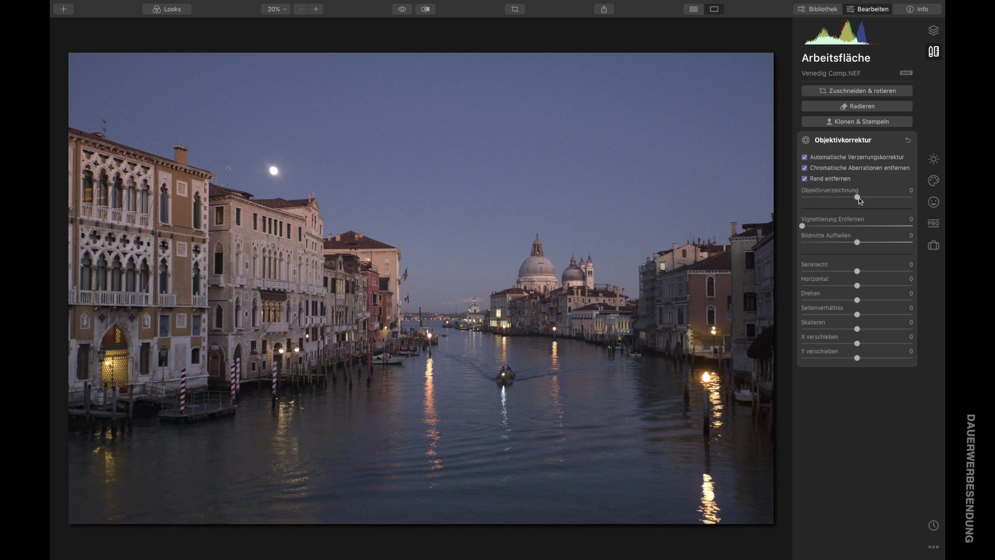
{"action": "left_click", "coordinate": [833, 141]}
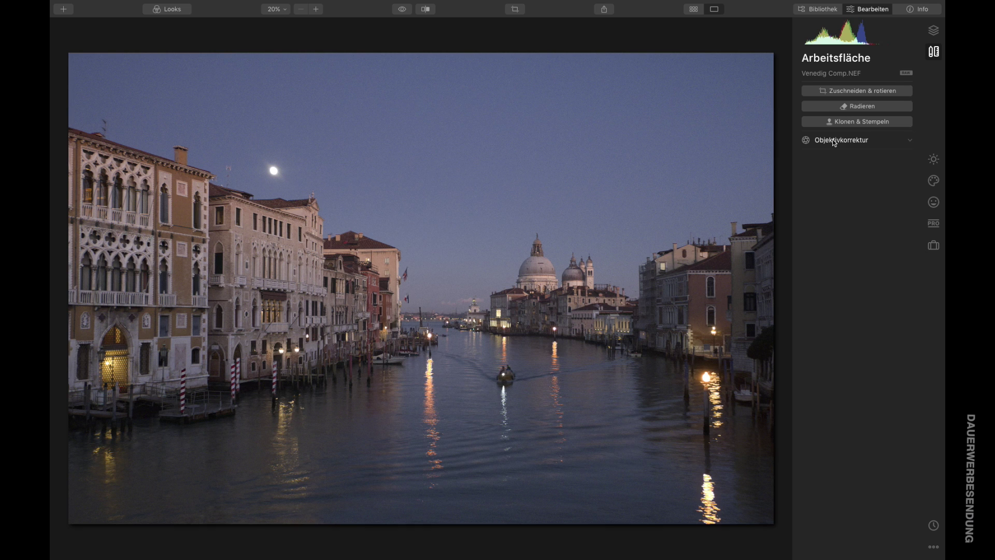
Step: Cool the photo's white balance under Helligkeit by setting Temperatur to 5076 and Färbung to -20
{"action": "left_click", "coordinate": [934, 160]}
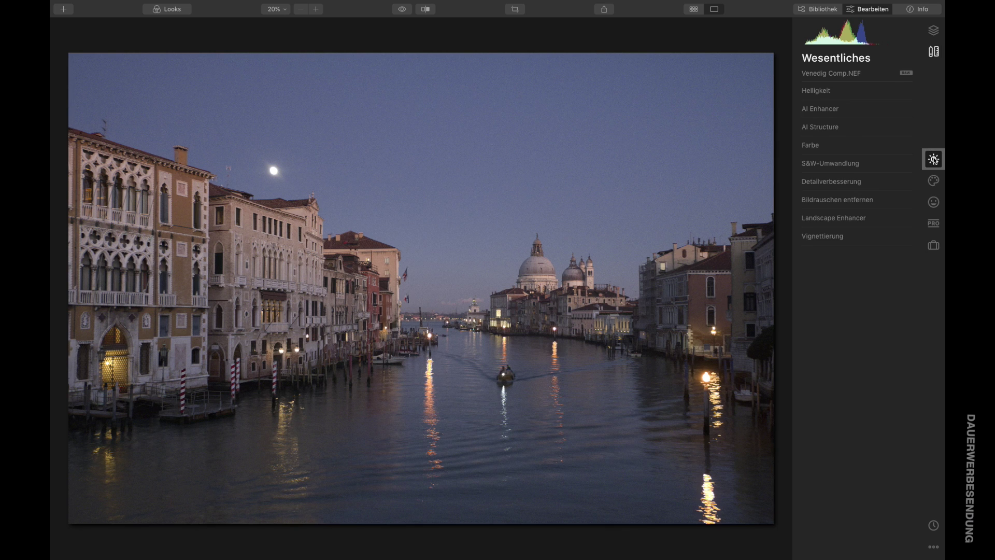
{"action": "left_click", "coordinate": [815, 91]}
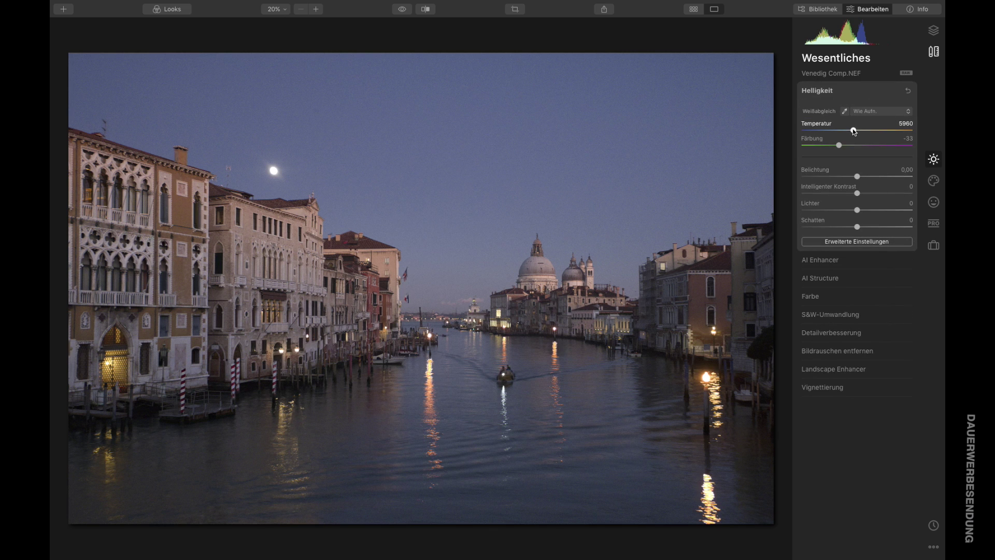
{"action": "left_click_drag", "start_coordinate": [853, 128], "coordinate": [846, 144]}
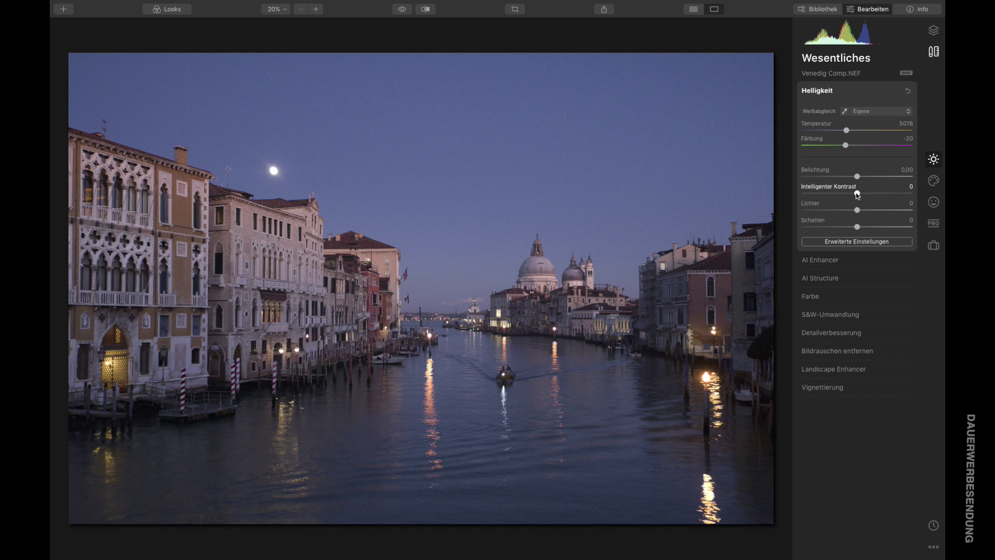
Step: Turn on the clipping display and set Intelligenter Kontrast to 10
{"action": "left_click_drag", "start_coordinate": [858, 196], "coordinate": [860, 197]}
{"action": "key", "text": "/"}
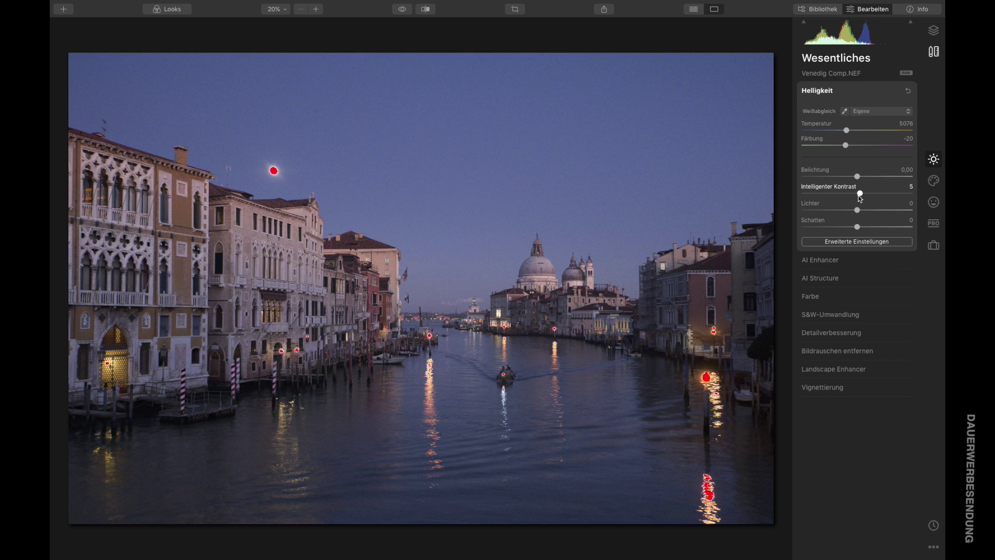
{"action": "mouse_move", "coordinate": [861, 196]}
{"action": "left_mouse_down"}
{"action": "mouse_move", "coordinate": [873, 196]}
{"action": "mouse_move", "coordinate": [862, 196]}
{"action": "left_mouse_up"}
Step: Set Lichter to -21 and Schatten to 8 in the Helligkeit filter
{"action": "left_click_drag", "start_coordinate": [857, 210], "coordinate": [771, 205]}
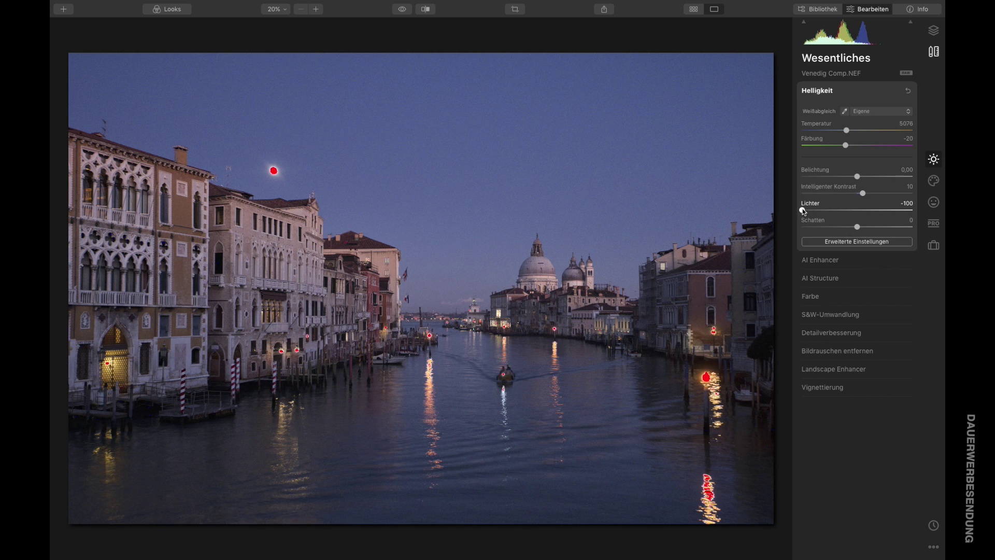
{"action": "left_click_drag", "start_coordinate": [803, 210], "coordinate": [848, 211]}
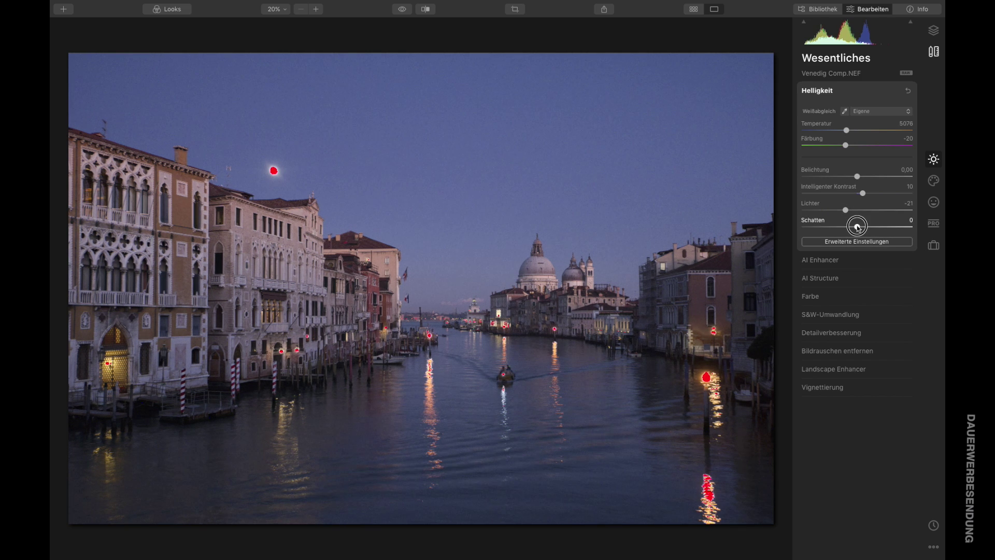
{"action": "left_click_drag", "start_coordinate": [858, 227], "coordinate": [862, 227]}
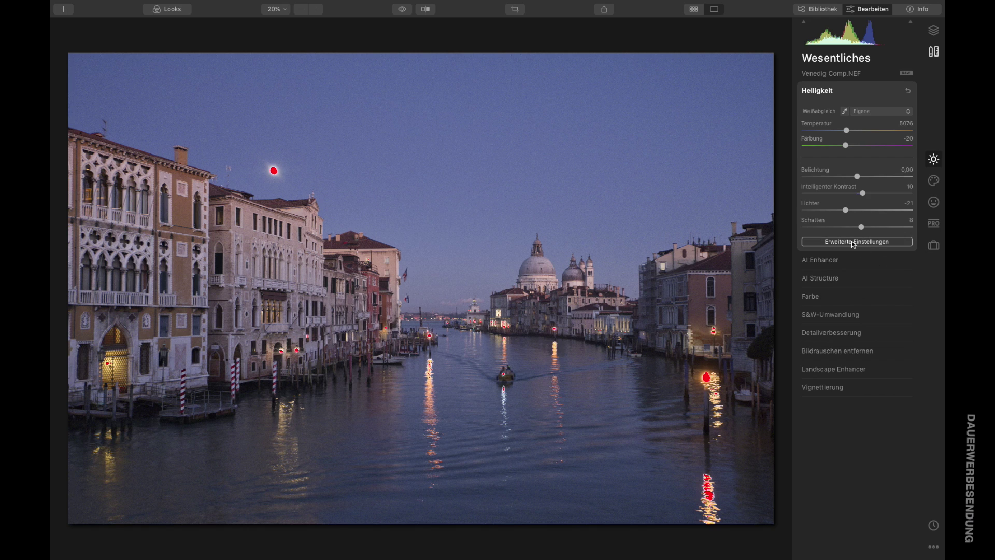
{"action": "left_click", "coordinate": [855, 242]}
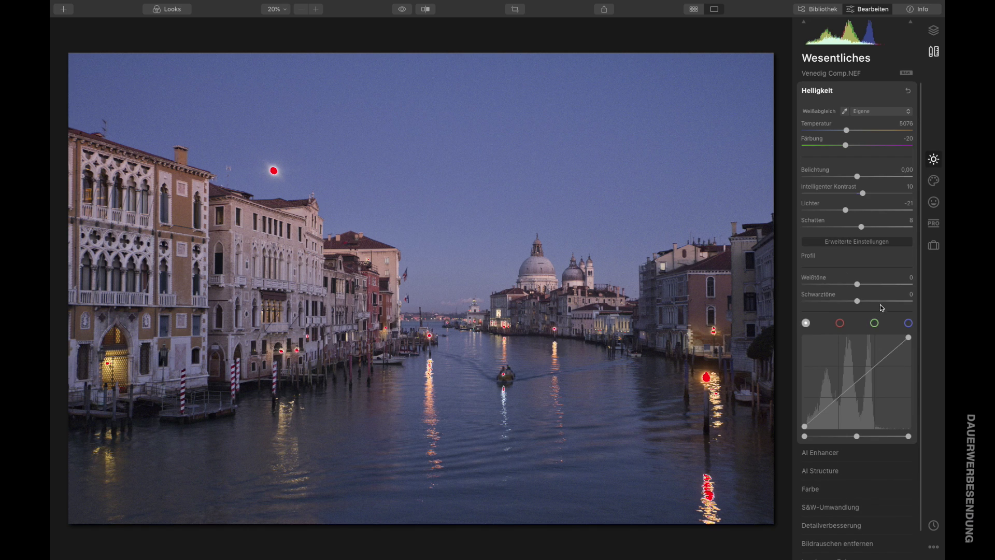
{"action": "mouse_move", "coordinate": [857, 302]}
{"action": "left_mouse_down"}
{"action": "mouse_move", "coordinate": [820, 305]}
{"action": "mouse_move", "coordinate": [852, 305]}
{"action": "left_mouse_up"}
{"action": "double_click", "coordinate": [852, 296]}
{"action": "left_click", "coordinate": [850, 242]}
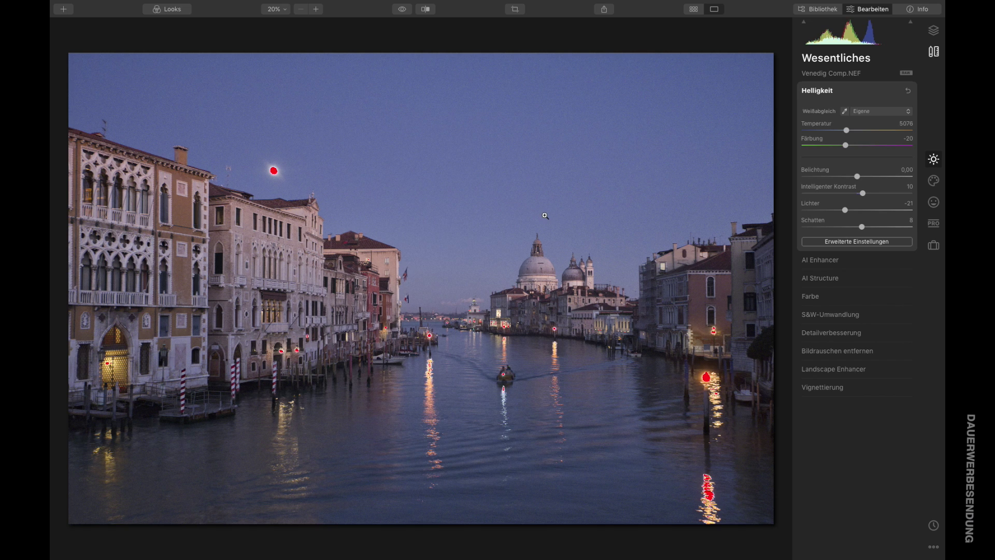
Step: Remove the moon above the palaces with Klonen & Stempeln, using clean sky near it as the source
{"action": "left_click", "coordinate": [934, 51]}
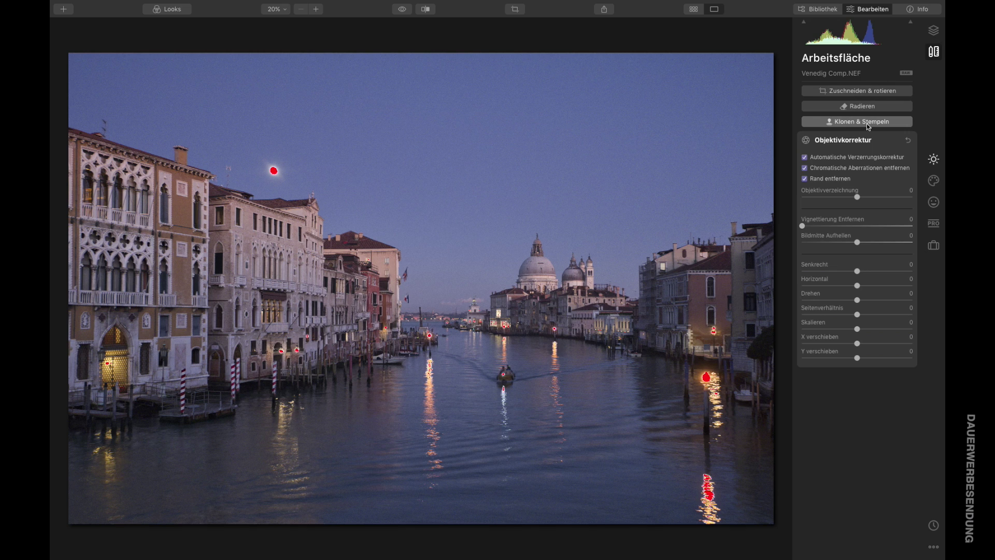
{"action": "left_click", "coordinate": [846, 122]}
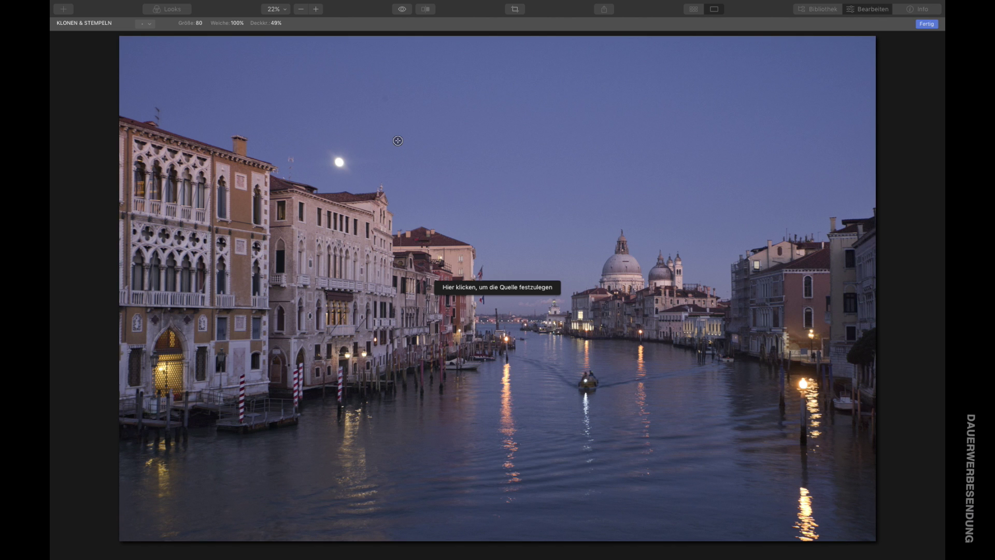
{"action": "key", "text": "super+plus"}
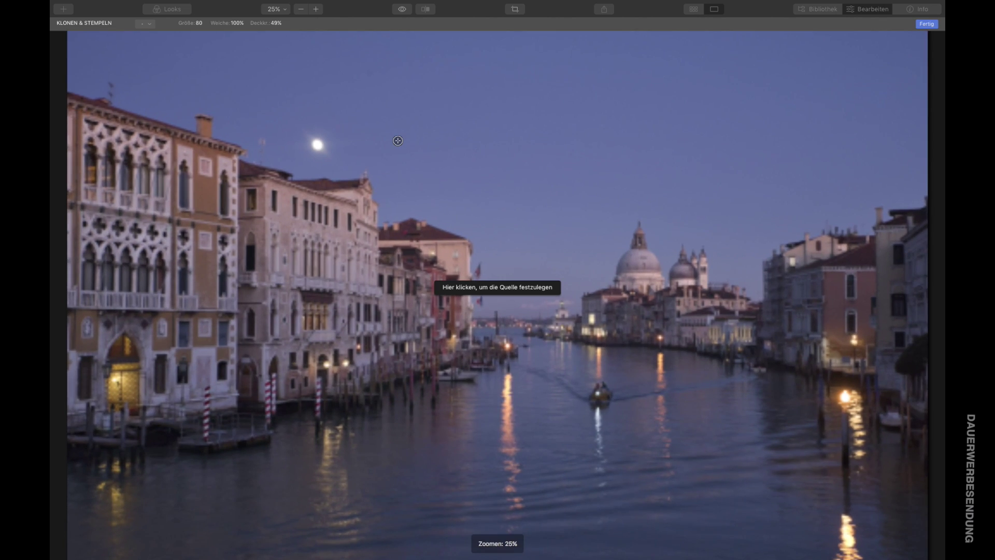
{"action": "key", "text": "super+plus"}
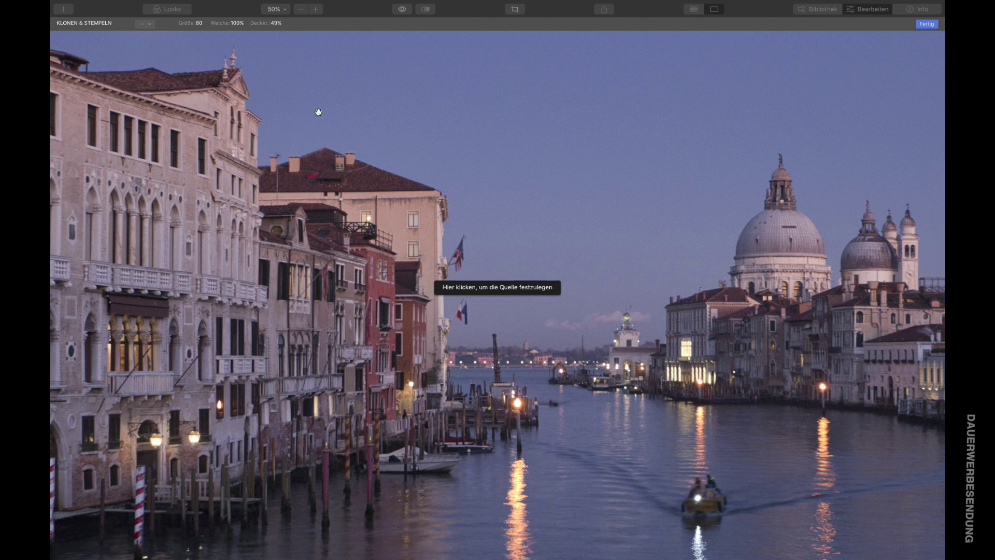
{"action": "left_click_drag", "start_coordinate": [290, 108], "coordinate": [429, 242]}
{"action": "scroll", "coordinate": [428, 242], "scroll_direction": "left", "scroll_amount": 8}
{"action": "scroll", "coordinate": [428, 243], "scroll_direction": "up", "scroll_amount": 5}
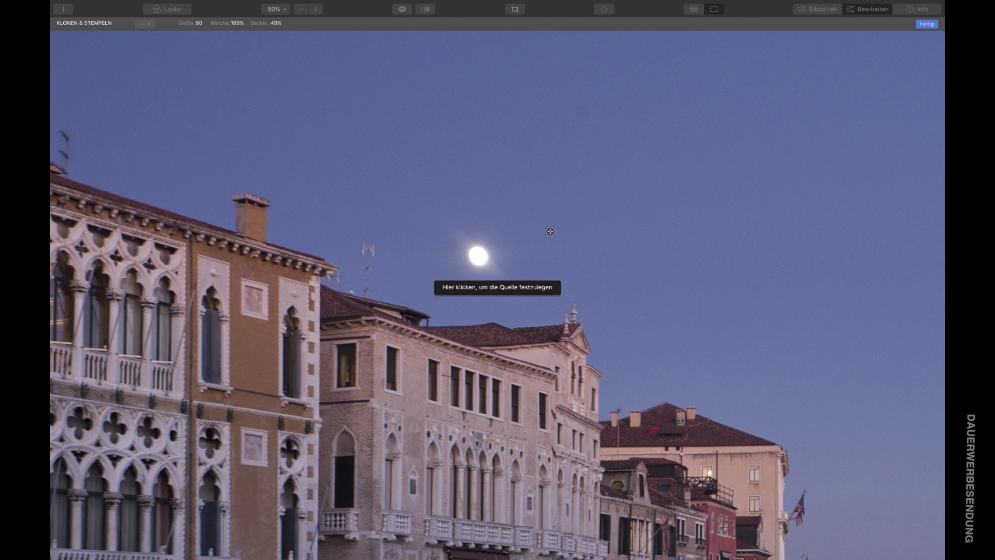
{"action": "left_click", "coordinate": [532, 201]}
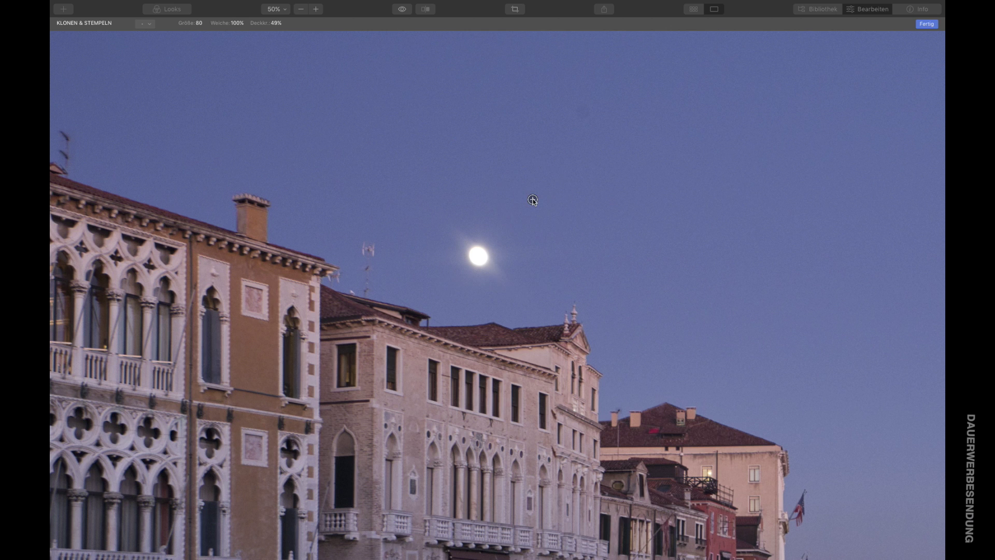
{"action": "left_click", "coordinate": [474, 257]}
{"action": "mouse_move", "coordinate": [475, 258]}
{"action": "left_mouse_down"}
{"action": "mouse_move", "coordinate": [498, 267]}
{"action": "mouse_move", "coordinate": [473, 261]}
{"action": "mouse_move", "coordinate": [460, 235]}
{"action": "mouse_move", "coordinate": [507, 262]}
{"action": "mouse_move", "coordinate": [458, 261]}
{"action": "mouse_move", "coordinate": [504, 279]}
{"action": "mouse_move", "coordinate": [513, 247]}
{"action": "mouse_move", "coordinate": [468, 224]}
{"action": "mouse_move", "coordinate": [442, 232]}
{"action": "mouse_move", "coordinate": [447, 253]}
{"action": "mouse_move", "coordinate": [521, 256]}
{"action": "mouse_move", "coordinate": [518, 228]}
{"action": "mouse_move", "coordinate": [495, 226]}
{"action": "mouse_move", "coordinate": [502, 264]}
{"action": "mouse_move", "coordinate": [553, 248]}
{"action": "mouse_move", "coordinate": [493, 240]}
{"action": "mouse_move", "coordinate": [535, 273]}
{"action": "mouse_move", "coordinate": [580, 270]}
{"action": "mouse_move", "coordinate": [455, 259]}
{"action": "mouse_move", "coordinate": [542, 255]}
{"action": "mouse_move", "coordinate": [547, 241]}
{"action": "mouse_move", "coordinate": [662, 229]}
{"action": "left_mouse_up"}
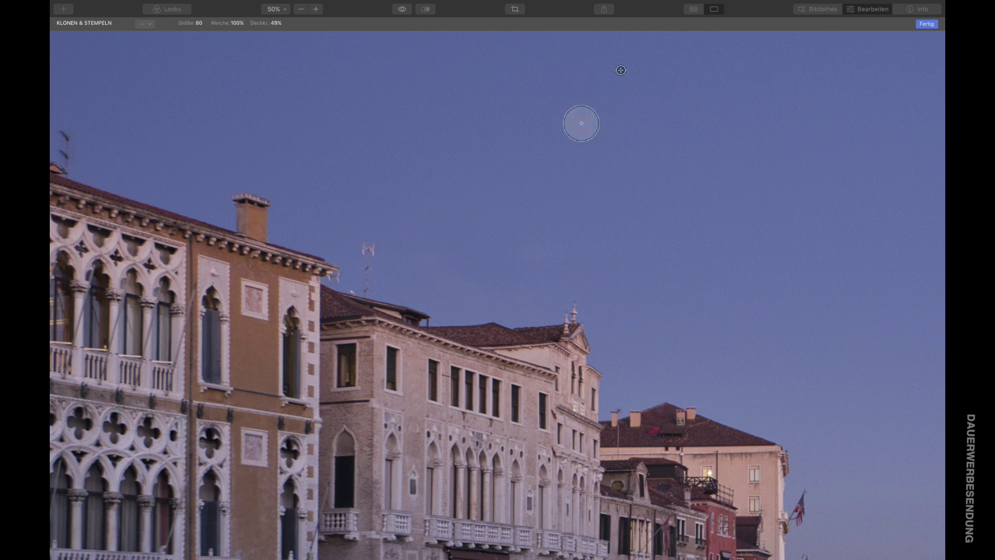
Step: Set a new clone source in the clean sky and finish the Klonen & Stempeln retouching
{"action": "left_click", "coordinate": [637, 105], "text": "alt"}
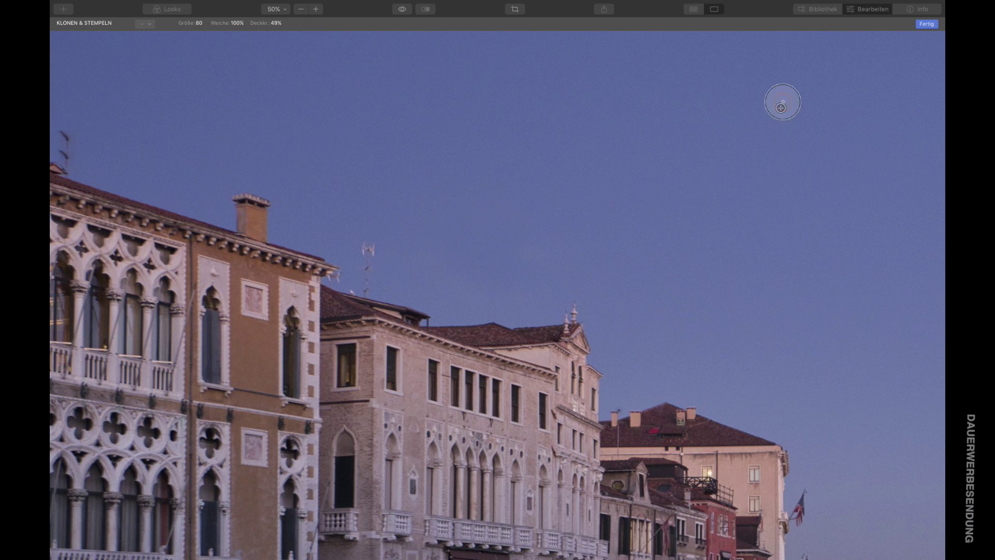
{"action": "left_click", "coordinate": [927, 24]}
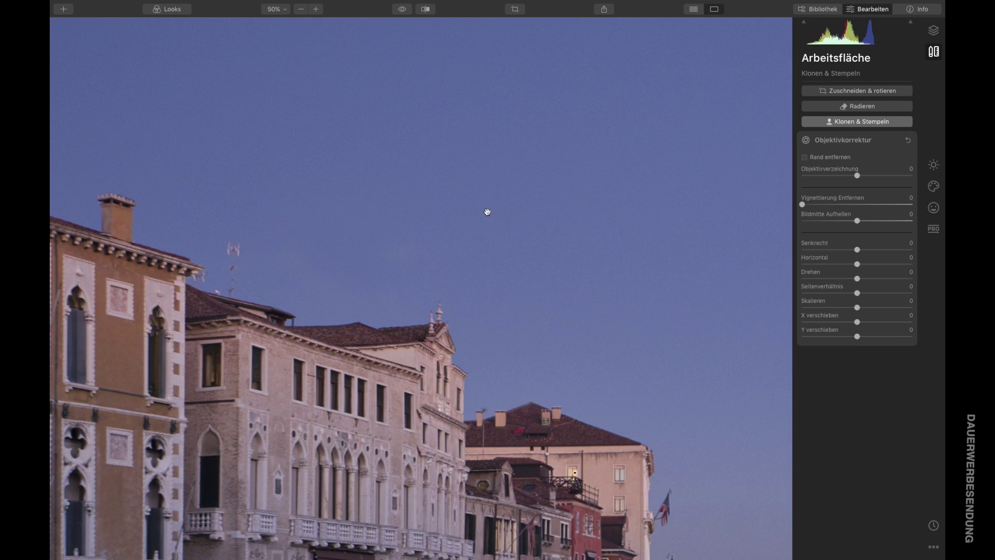
{"action": "left_click", "coordinate": [469, 215]}
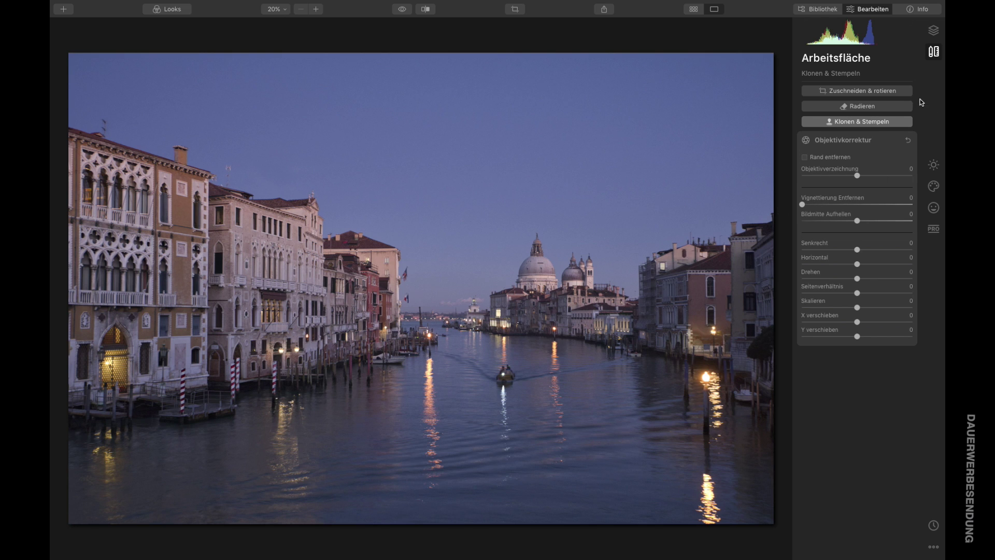
Step: Set AI Accent to 75 and AI Sky Enhancer to 20 in the AI Enhancer filter
{"action": "left_click", "coordinate": [935, 165]}
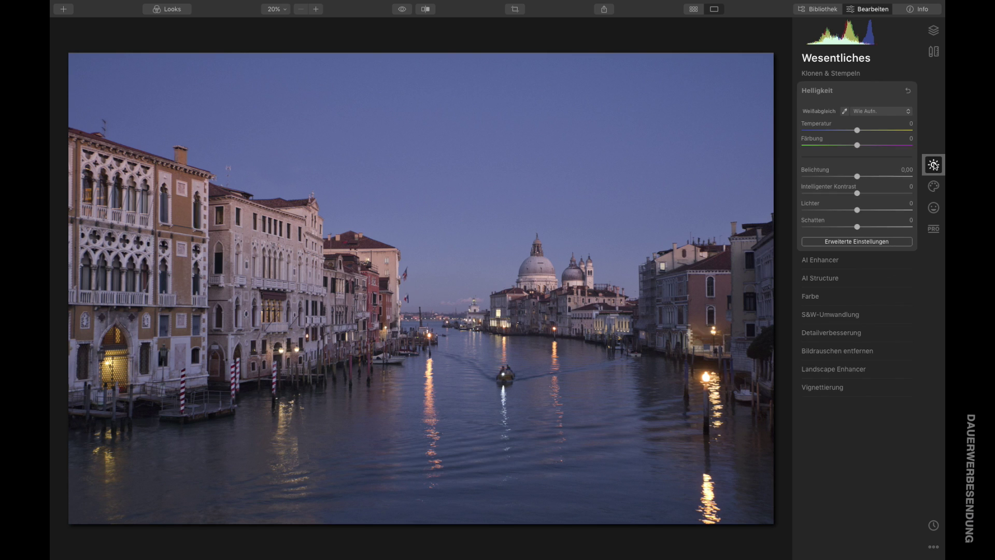
{"action": "left_click", "coordinate": [817, 261]}
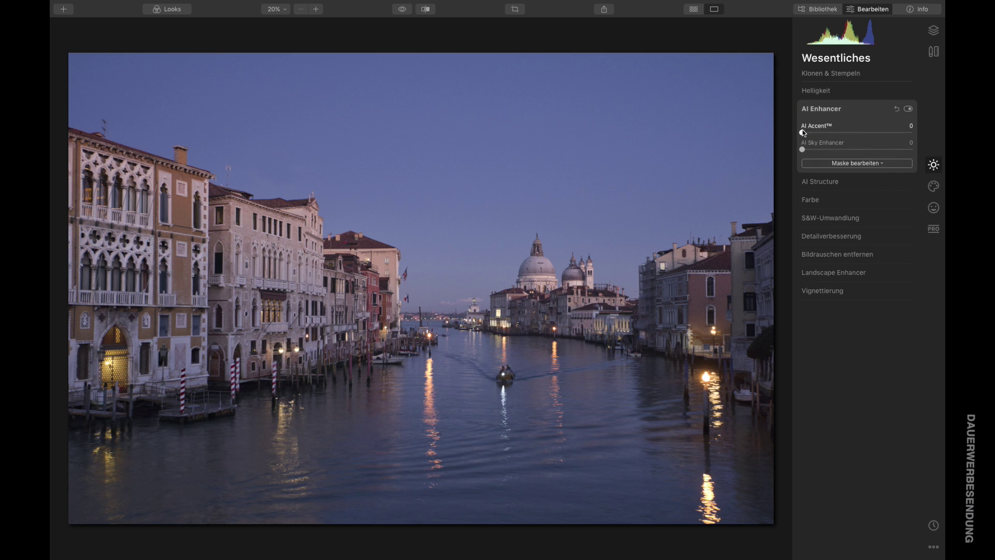
{"action": "left_click_drag", "start_coordinate": [803, 132], "coordinate": [888, 140]}
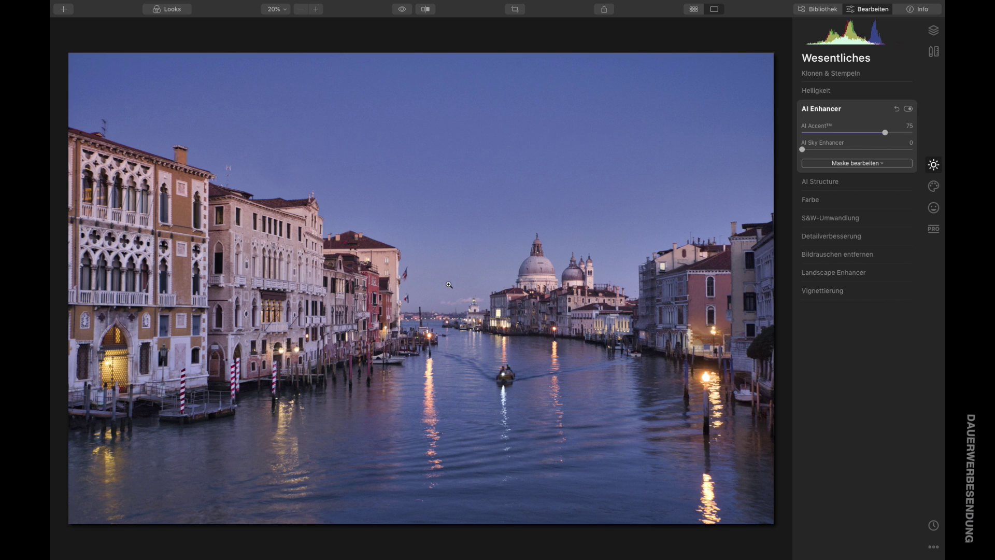
{"action": "left_click_drag", "start_coordinate": [802, 151], "coordinate": [826, 153]}
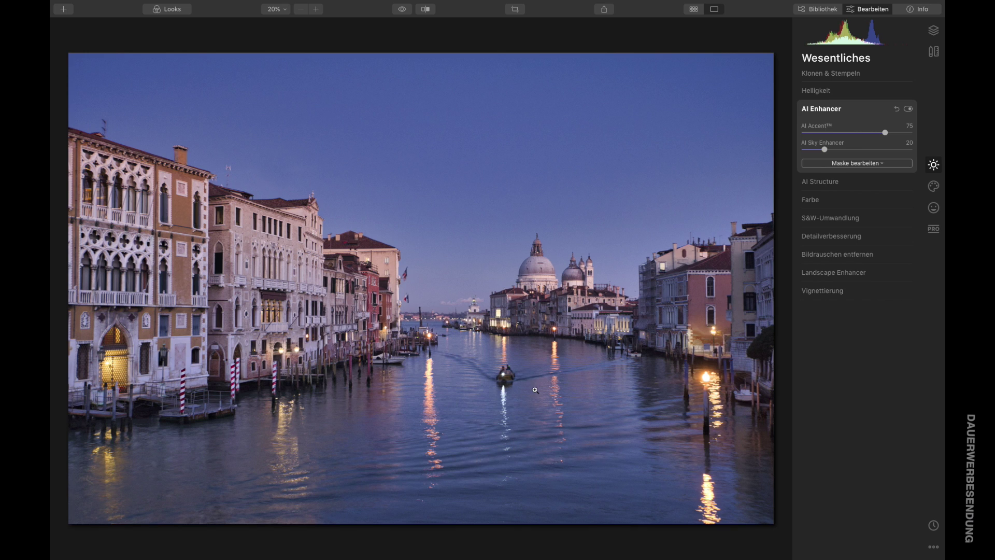
Step: Set the Stärke of AI Structure to 50 while checking the building details at 100% zoom
{"action": "left_click", "coordinate": [819, 183]}
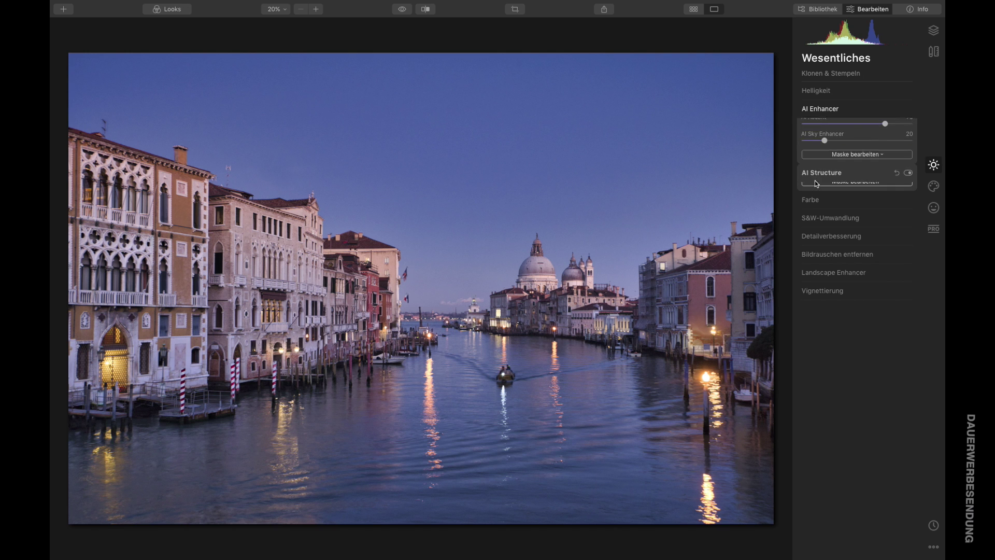
{"action": "left_click", "coordinate": [350, 266]}
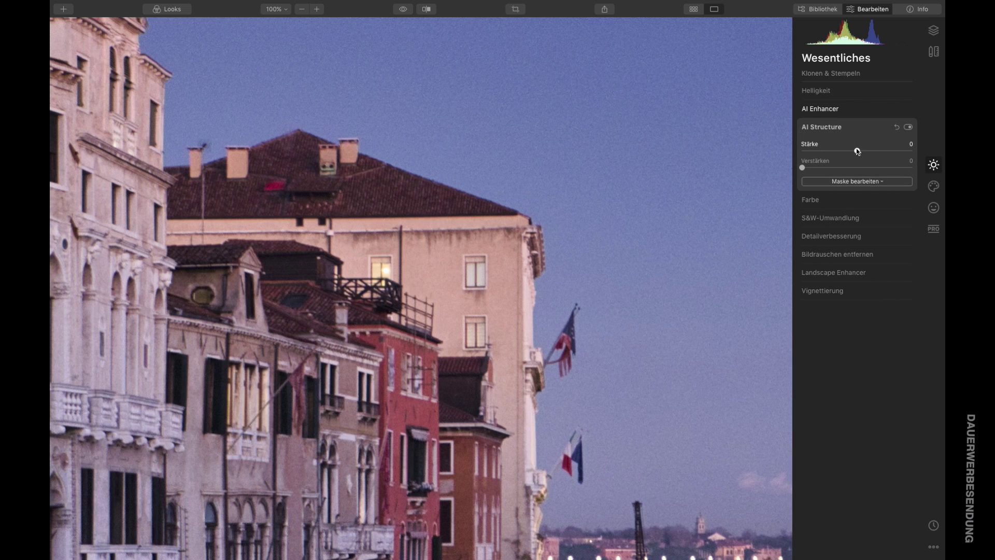
{"action": "left_click_drag", "start_coordinate": [858, 151], "coordinate": [886, 156]}
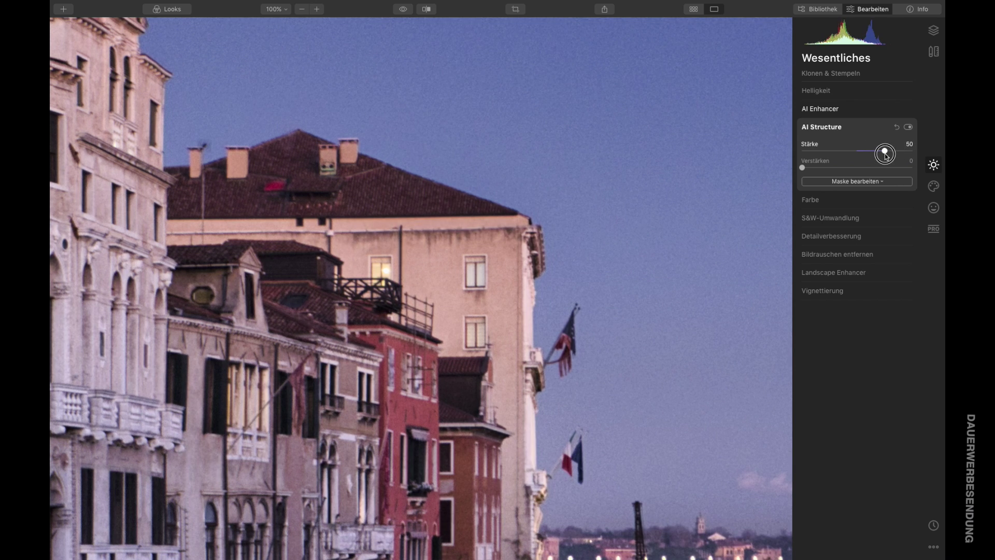
{"action": "left_click_drag", "start_coordinate": [886, 157], "coordinate": [885, 154]}
Step: Set Kleine Details to 10, Mittlere Details to 15, Große Details to 20 and Schärfen to 50 under Detailverbesserung
{"action": "left_click", "coordinate": [816, 237]}
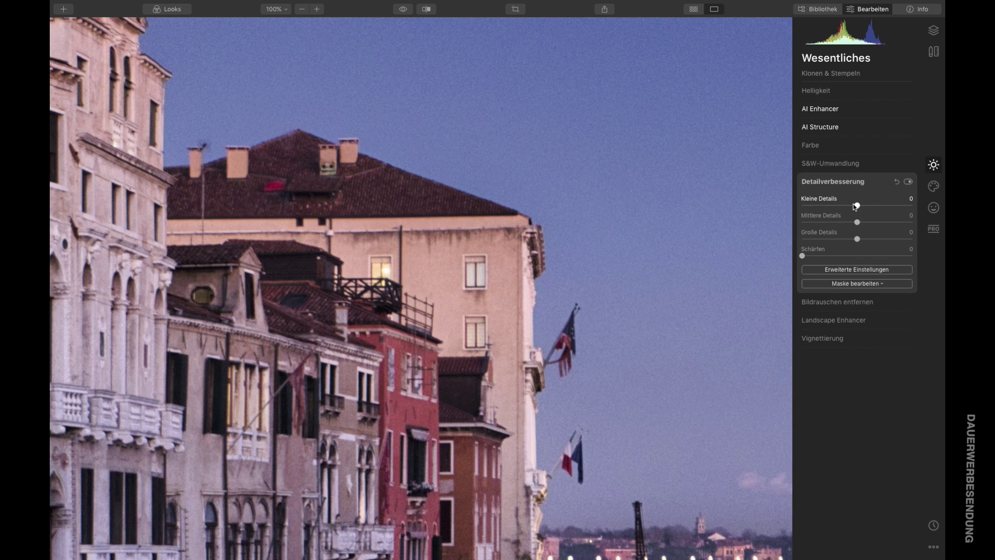
{"action": "left_click_drag", "start_coordinate": [857, 206], "coordinate": [865, 223]}
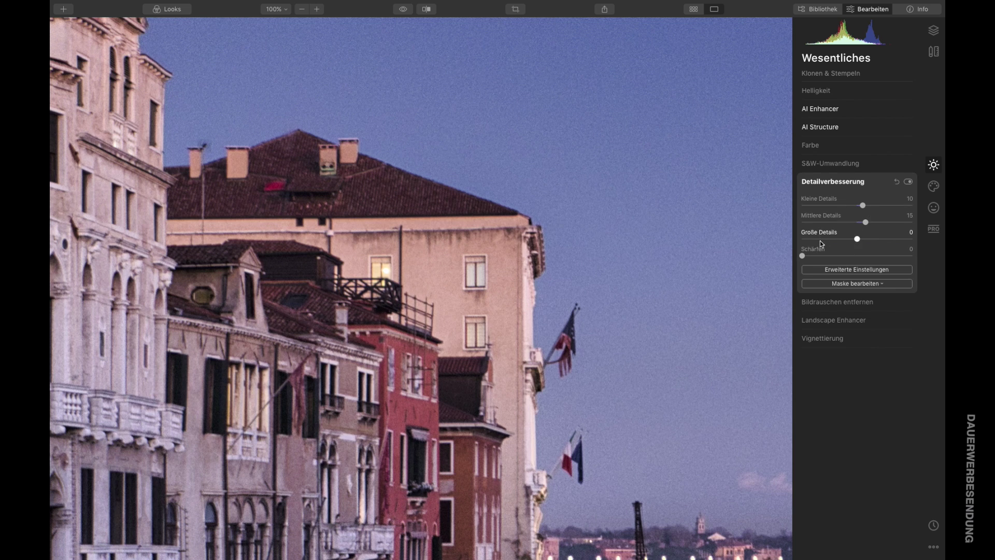
{"action": "left_click_drag", "start_coordinate": [858, 239], "coordinate": [869, 239]}
{"action": "left_click_drag", "start_coordinate": [802, 256], "coordinate": [858, 256]}
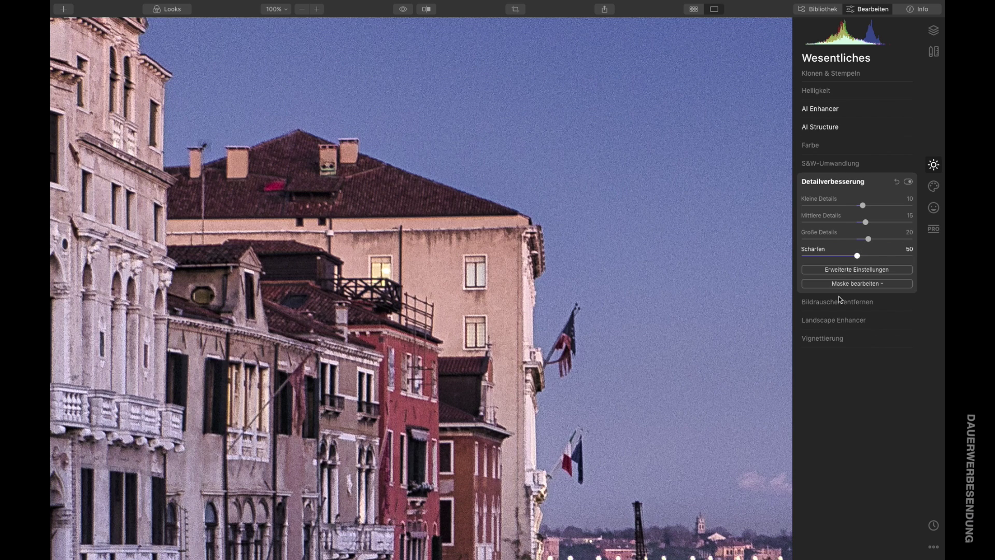
Step: Show the advanced settings of Detailverbesserung and set Schärfen Maskieren to 80 and Schärferadius to 20
{"action": "left_click", "coordinate": [848, 269]}
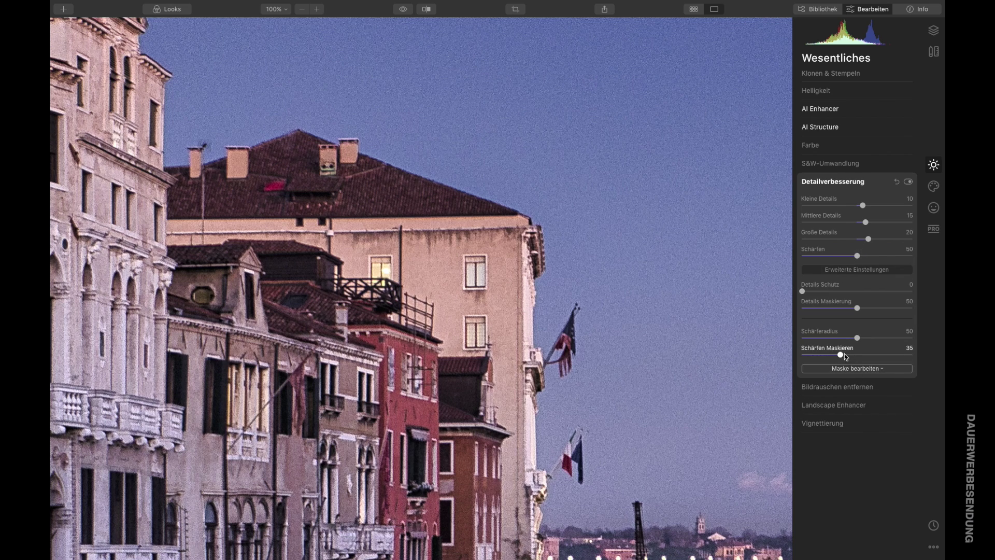
{"action": "left_click_drag", "start_coordinate": [828, 353], "coordinate": [889, 355]}
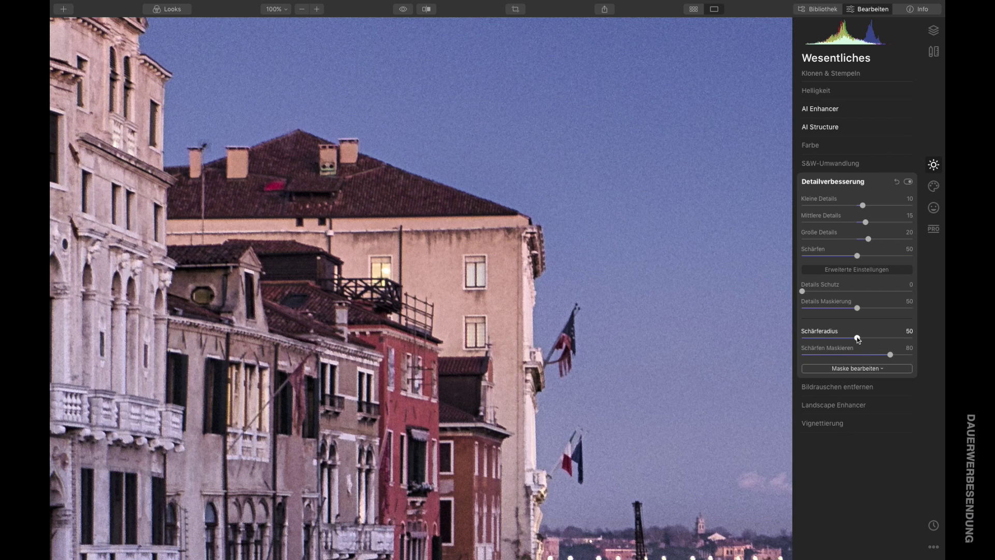
{"action": "left_click_drag", "start_coordinate": [858, 338], "coordinate": [824, 338]}
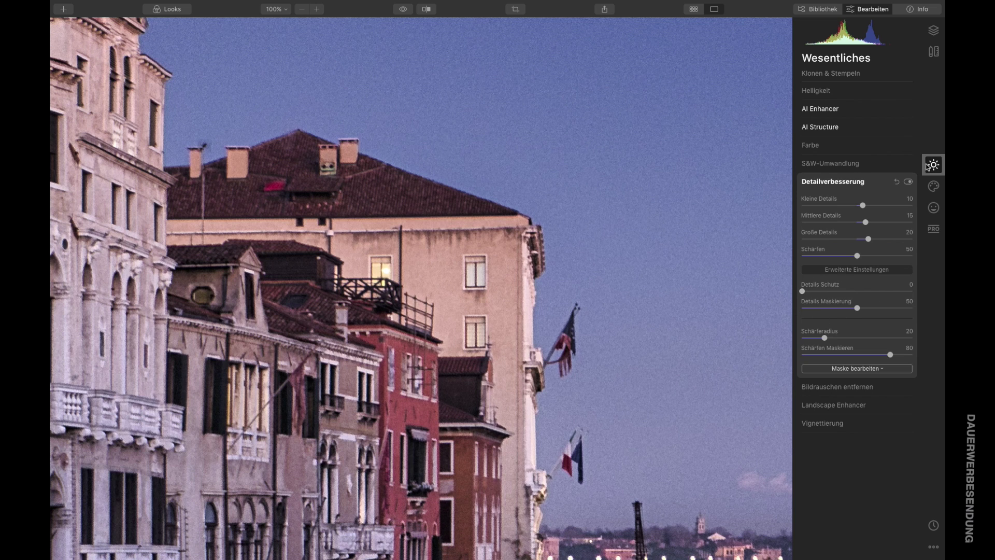
Step: Compare the building and sky detail with the Detailverbesserung filter switched off and on
{"action": "left_click", "coordinate": [908, 181]}
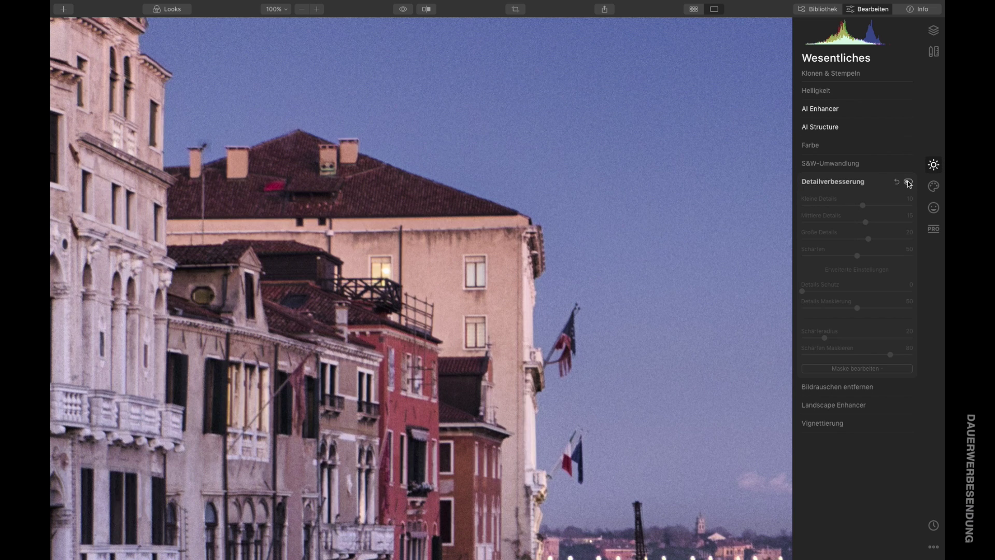
{"action": "left_click", "coordinate": [908, 181]}
{"action": "left_click", "coordinate": [909, 182]}
{"action": "left_click", "coordinate": [909, 181]}
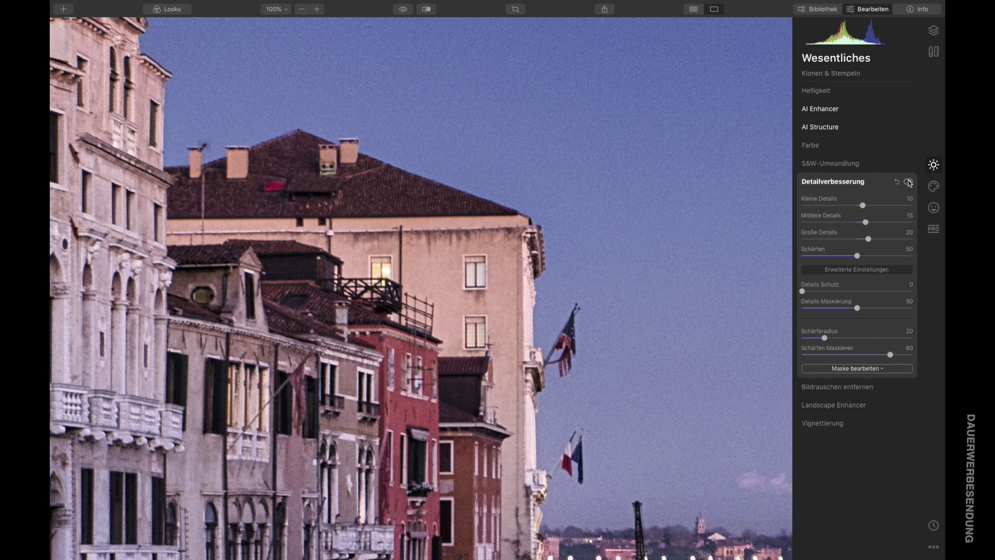
{"action": "left_click", "coordinate": [909, 181]}
{"action": "left_click", "coordinate": [909, 182]}
{"action": "left_click", "coordinate": [909, 181]}
{"action": "left_click", "coordinate": [909, 182]}
Step: Start a brush mask for Detailverbesserung, fit the whole photo in view and set the brush size to 154
{"action": "left_click", "coordinate": [856, 369]}
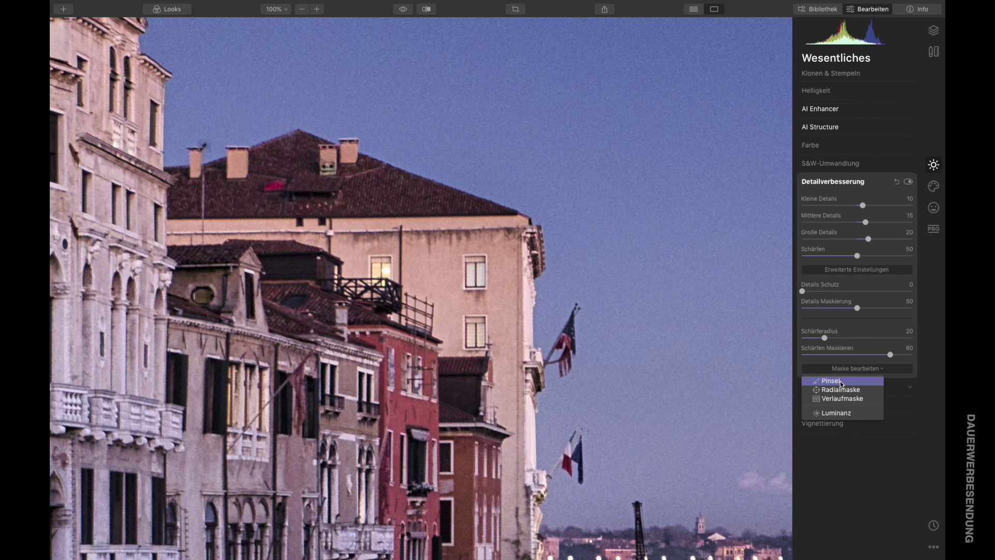
{"action": "left_click", "coordinate": [840, 381]}
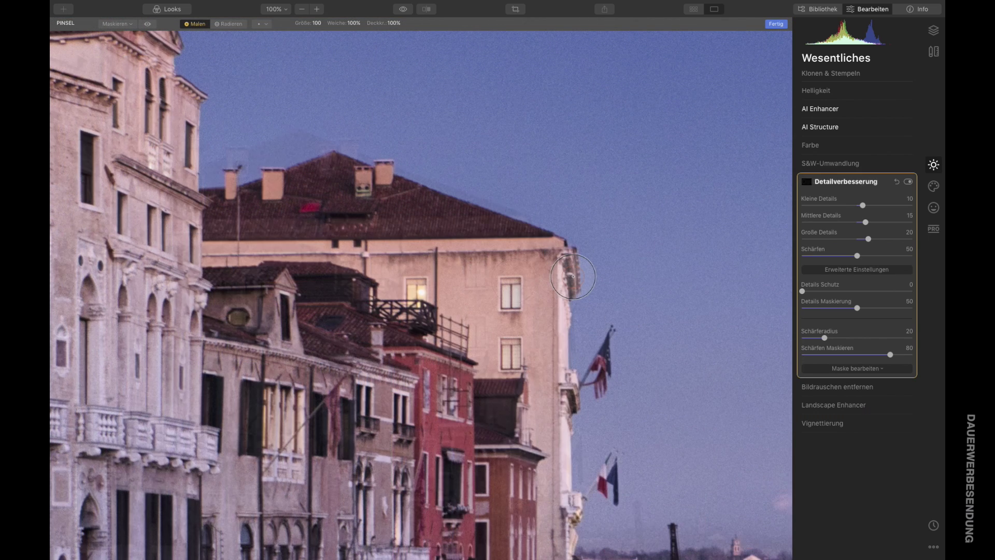
{"action": "key", "text": "super+0"}
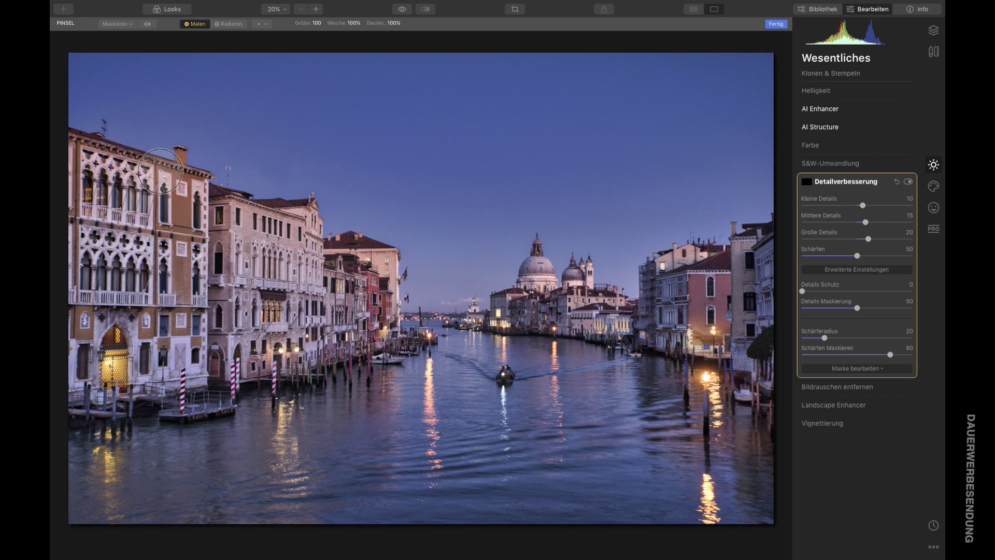
{"action": "left_click", "coordinate": [314, 23]}
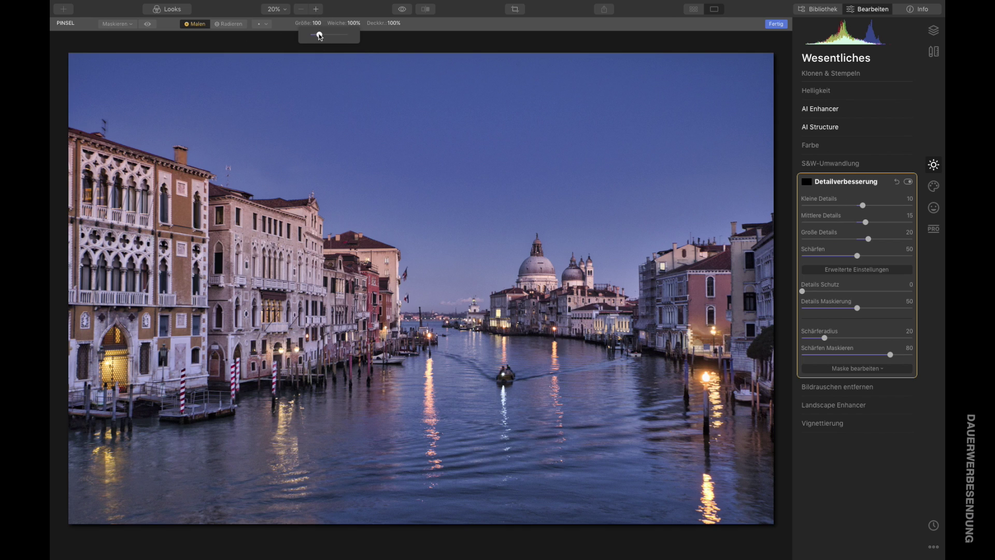
{"action": "left_click_drag", "start_coordinate": [318, 33], "coordinate": [324, 34]}
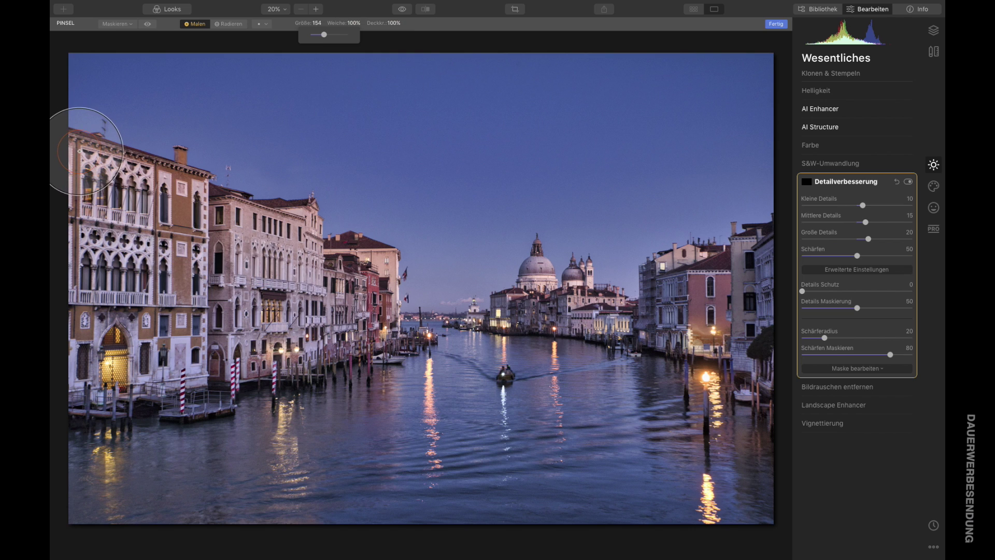
Step: Paint the Detailverbesserung mask over all buildings along both banks and the horizon with the mask overlay shown, and finish masking
{"action": "mouse_move", "coordinate": [143, 185]}
{"action": "left_mouse_down"}
{"action": "mouse_move", "coordinate": [95, 170]}
{"action": "mouse_move", "coordinate": [364, 276]}
{"action": "mouse_move", "coordinate": [86, 165]}
{"action": "mouse_move", "coordinate": [239, 239]}
{"action": "mouse_move", "coordinate": [229, 232]}
{"action": "mouse_move", "coordinate": [252, 228]}
{"action": "mouse_move", "coordinate": [374, 272]}
{"action": "mouse_move", "coordinate": [388, 313]}
{"action": "mouse_move", "coordinate": [393, 300]}
{"action": "mouse_move", "coordinate": [389, 329]}
{"action": "mouse_move", "coordinate": [104, 406]}
{"action": "mouse_move", "coordinate": [82, 392]}
{"action": "mouse_move", "coordinate": [81, 209]}
{"action": "left_mouse_up"}
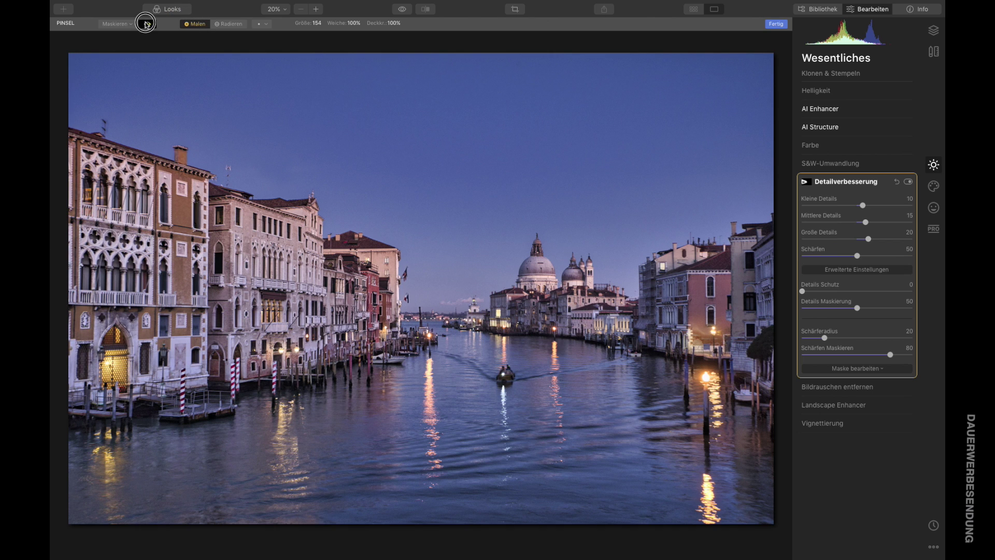
{"action": "left_click", "coordinate": [147, 24]}
{"action": "mouse_move", "coordinate": [128, 274]}
{"action": "left_mouse_down"}
{"action": "mouse_move", "coordinate": [355, 307]}
{"action": "mouse_move", "coordinate": [96, 339]}
{"action": "mouse_move", "coordinate": [102, 304]}
{"action": "mouse_move", "coordinate": [189, 325]}
{"action": "mouse_move", "coordinate": [143, 346]}
{"action": "mouse_move", "coordinate": [114, 344]}
{"action": "mouse_move", "coordinate": [415, 321]}
{"action": "mouse_move", "coordinate": [348, 350]}
{"action": "mouse_move", "coordinate": [173, 378]}
{"action": "mouse_move", "coordinate": [66, 422]}
{"action": "left_mouse_up"}
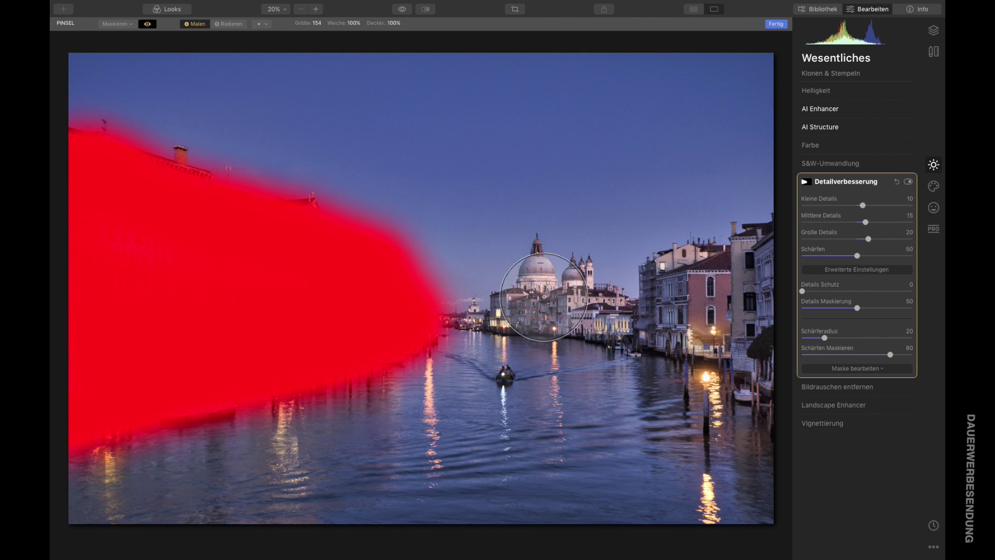
{"action": "mouse_move", "coordinate": [519, 290]}
{"action": "left_mouse_down"}
{"action": "mouse_move", "coordinate": [656, 308]}
{"action": "mouse_move", "coordinate": [628, 304]}
{"action": "mouse_move", "coordinate": [664, 282]}
{"action": "left_mouse_up"}
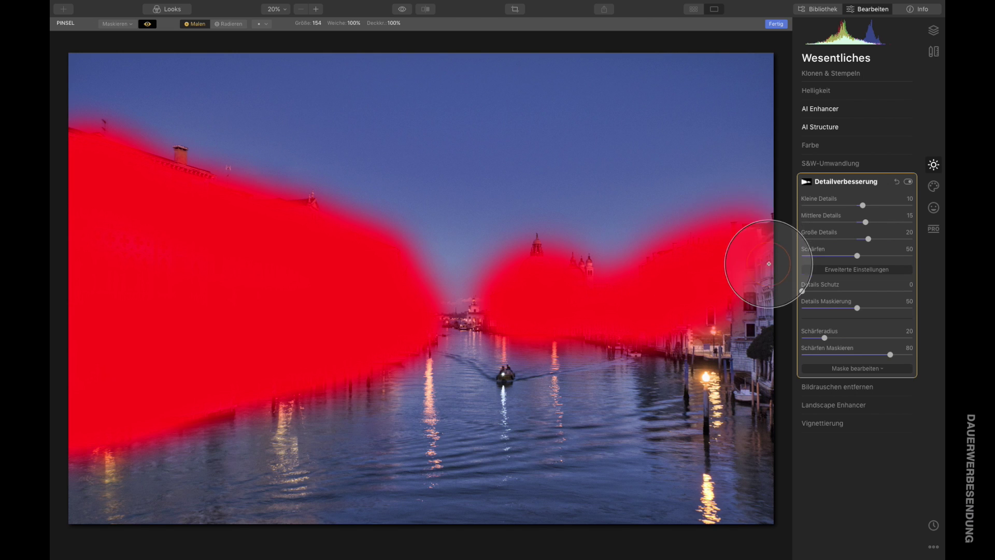
{"action": "mouse_move", "coordinate": [756, 378]}
{"action": "left_mouse_down"}
{"action": "mouse_move", "coordinate": [664, 333]}
{"action": "mouse_move", "coordinate": [522, 313]}
{"action": "mouse_move", "coordinate": [516, 294]}
{"action": "mouse_move", "coordinate": [571, 262]}
{"action": "mouse_move", "coordinate": [527, 315]}
{"action": "mouse_move", "coordinate": [473, 304]}
{"action": "mouse_move", "coordinate": [389, 313]}
{"action": "mouse_move", "coordinate": [469, 304]}
{"action": "mouse_move", "coordinate": [530, 314]}
{"action": "left_mouse_up"}
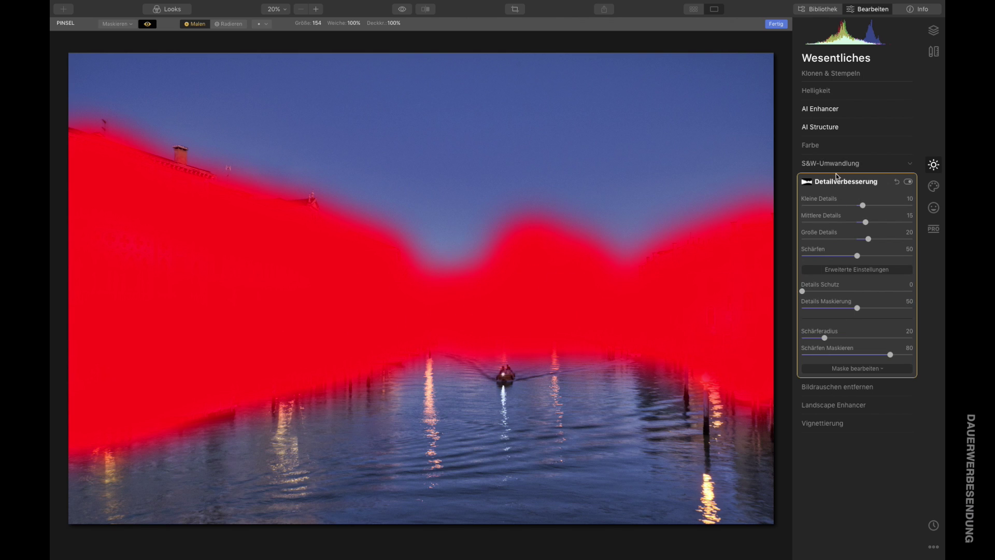
{"action": "left_click", "coordinate": [842, 369]}
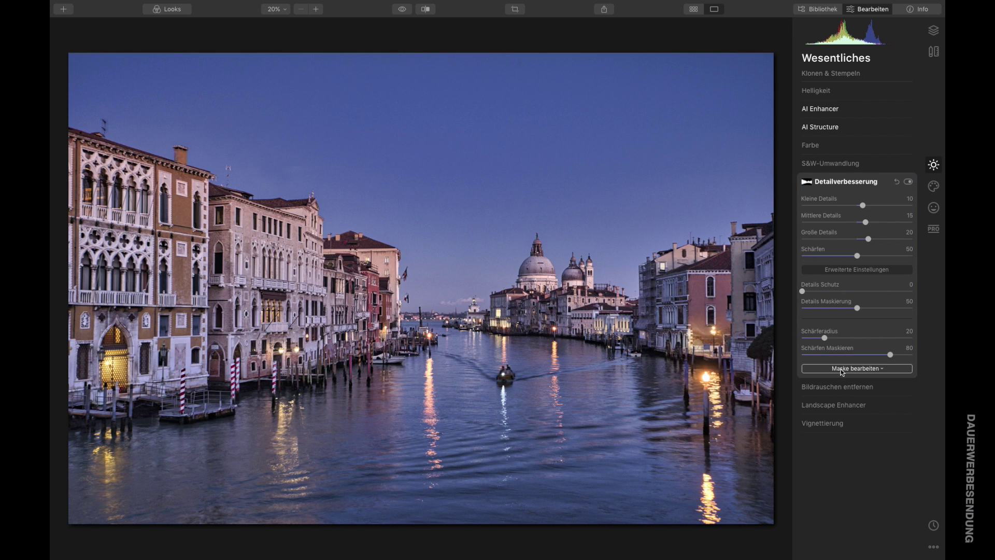
Step: Compare the masked Detailverbesserung off and on at 100% zoom around the rooftops and adjacent sky
{"action": "left_click", "coordinate": [383, 251]}
{"action": "left_click_drag", "start_coordinate": [396, 262], "coordinate": [401, 311]}
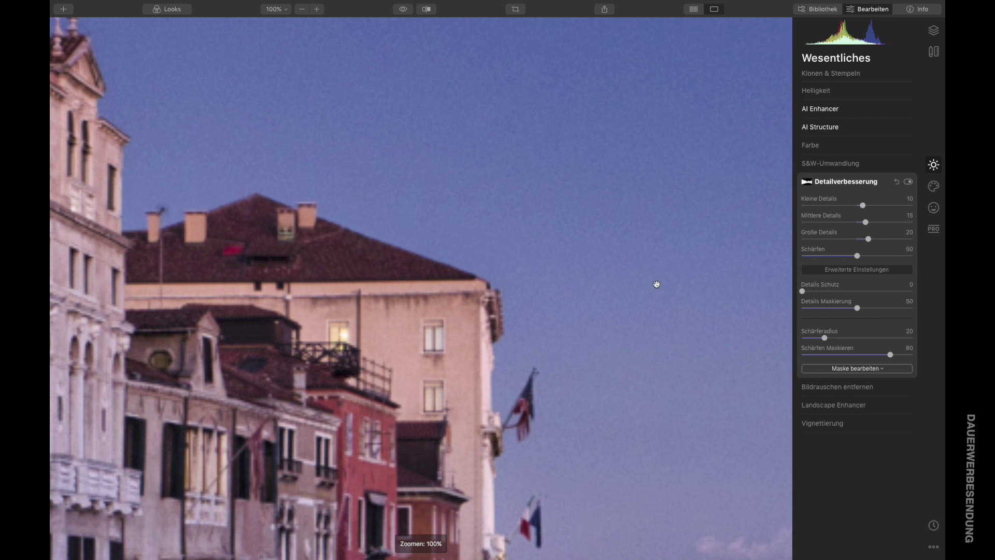
{"action": "left_click", "coordinate": [909, 182]}
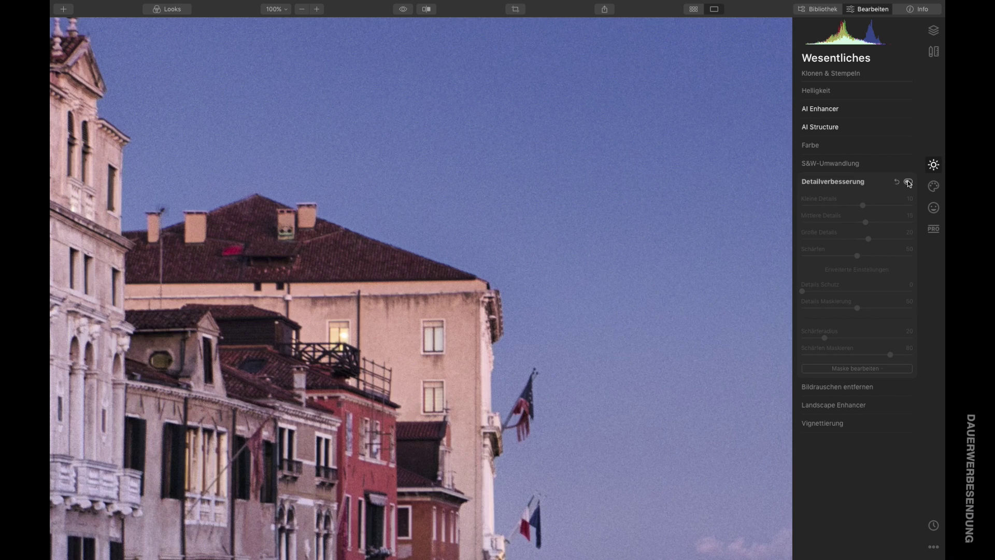
{"action": "left_click", "coordinate": [909, 182]}
{"action": "left_click", "coordinate": [908, 182]}
{"action": "left_click", "coordinate": [908, 182]}
{"action": "left_click", "coordinate": [909, 182]}
{"action": "left_click", "coordinate": [908, 182]}
{"action": "left_click", "coordinate": [477, 249]}
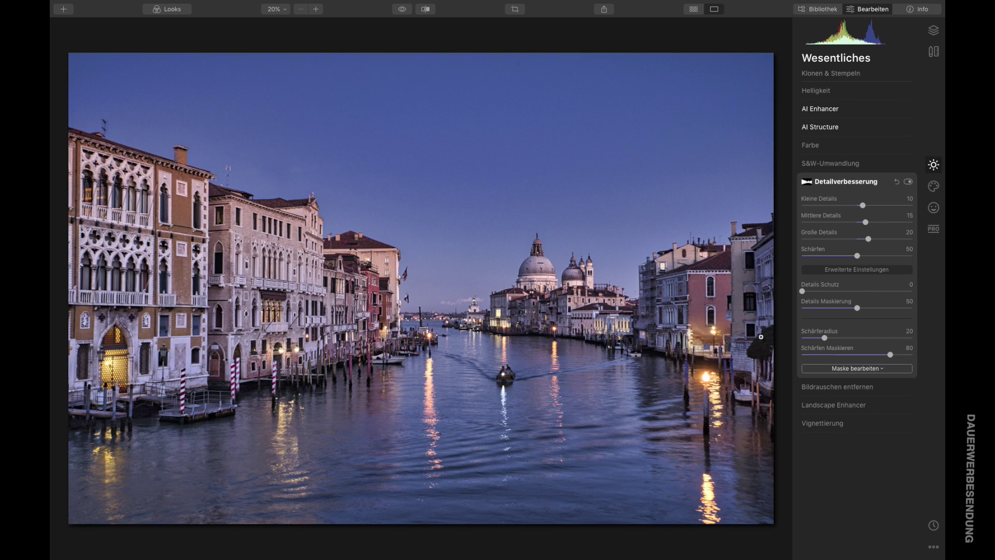
Step: Set Luminanz entrauschen to 60 under Bildrauschen entfernen, checking the sky at 100% zoom
{"action": "left_click", "coordinate": [830, 387]}
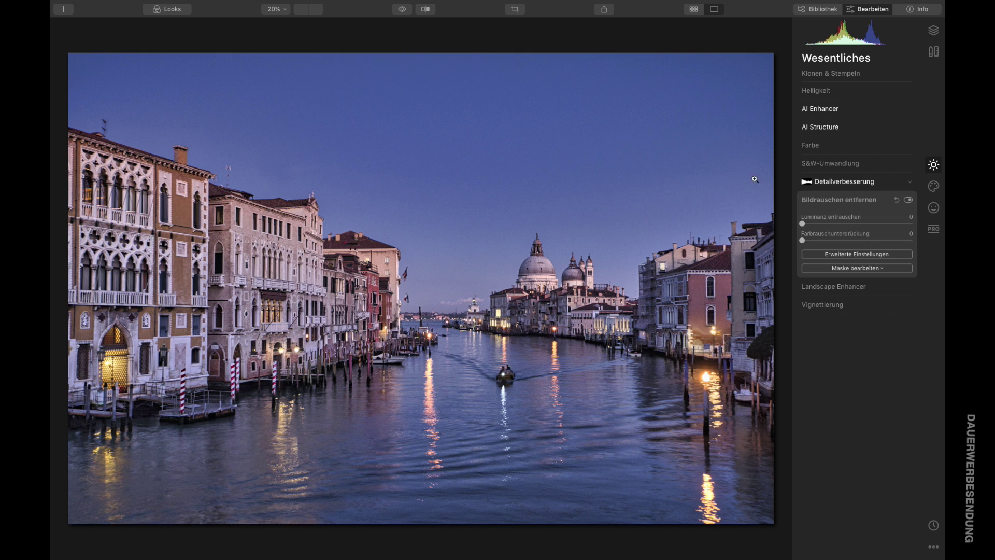
{"action": "left_click", "coordinate": [501, 169]}
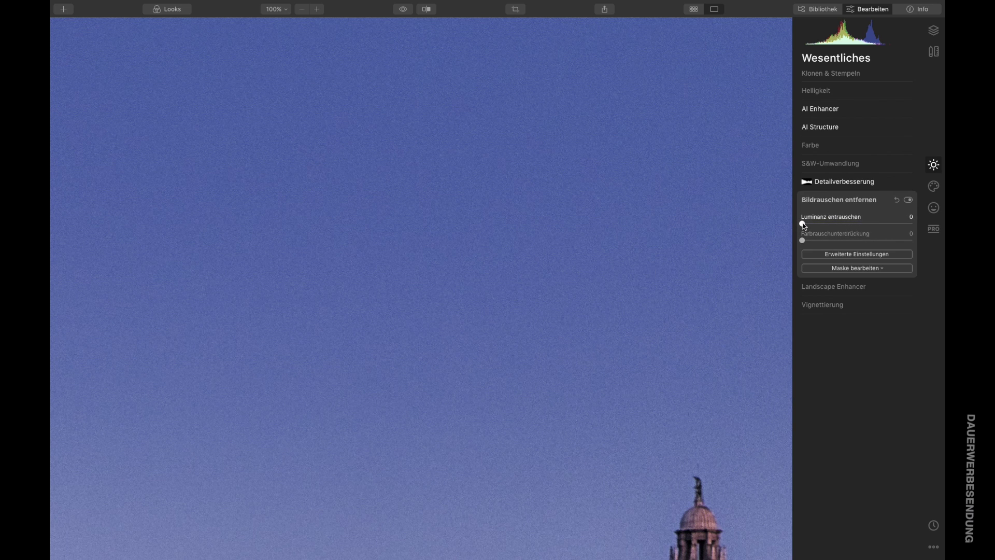
{"action": "left_click_drag", "start_coordinate": [803, 225], "coordinate": [869, 224]}
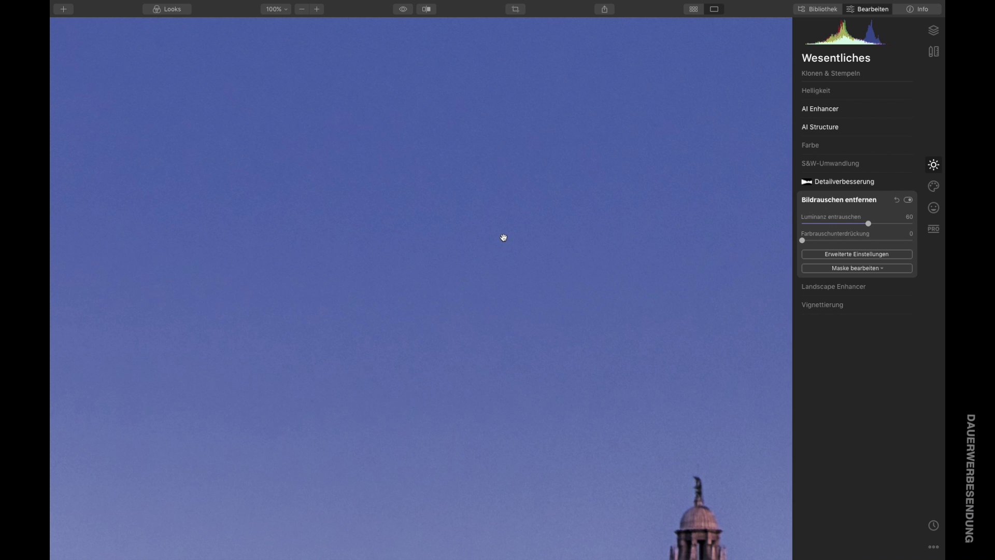
{"action": "left_click", "coordinate": [448, 254]}
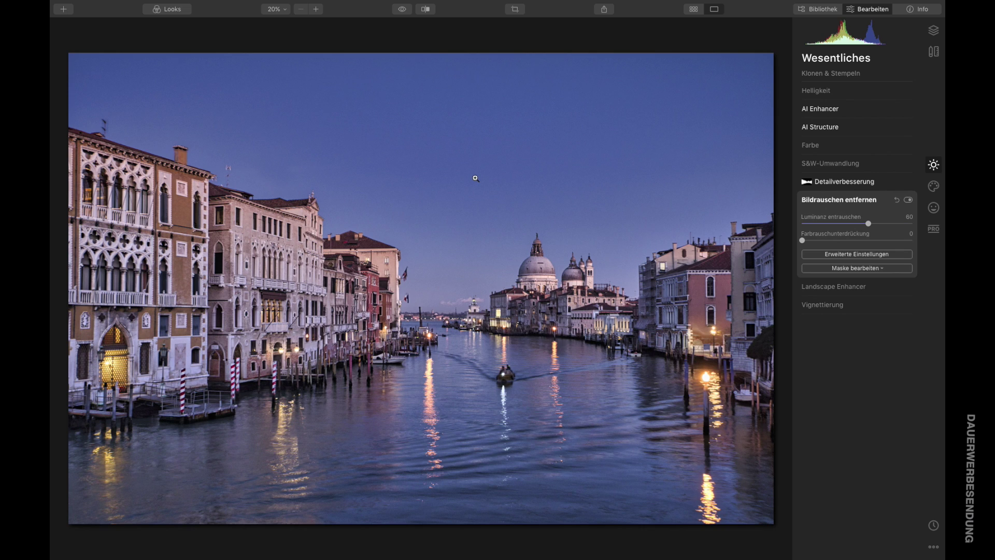
Step: Set the orientation of the Professional filter Anpassbarer Verlauf, widening the transition to 54 and centring it slightly above the waterline
{"action": "left_click", "coordinate": [933, 230]}
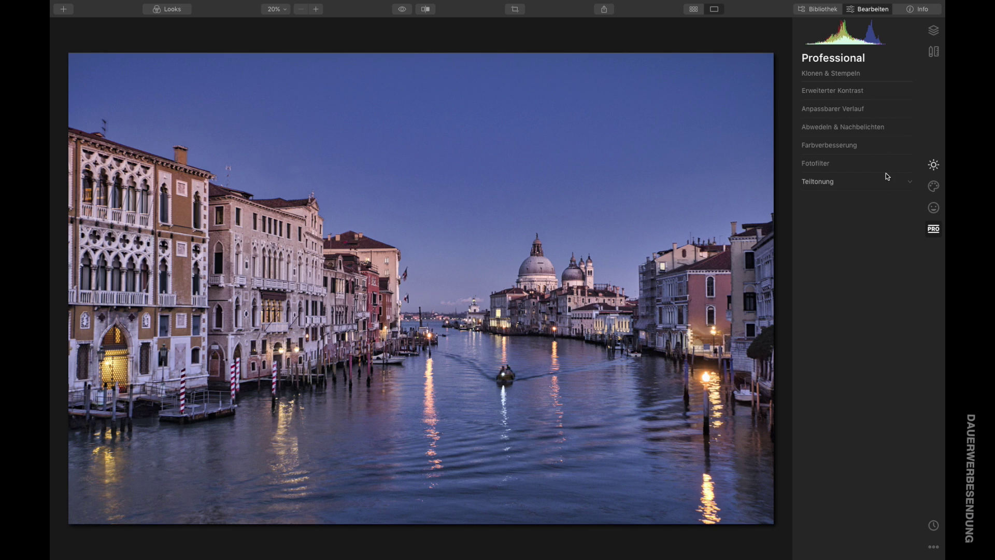
{"action": "left_click", "coordinate": [817, 109]}
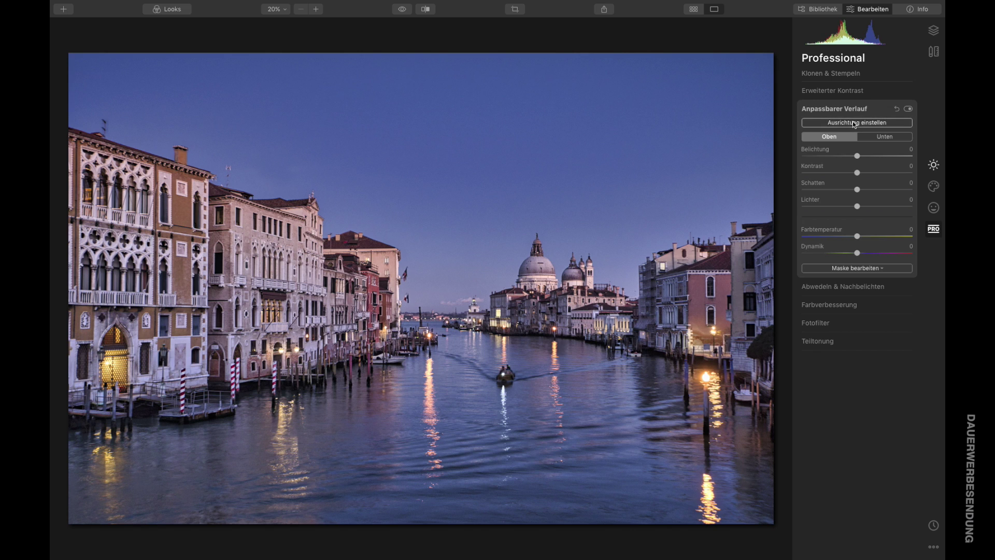
{"action": "left_click", "coordinate": [856, 123]}
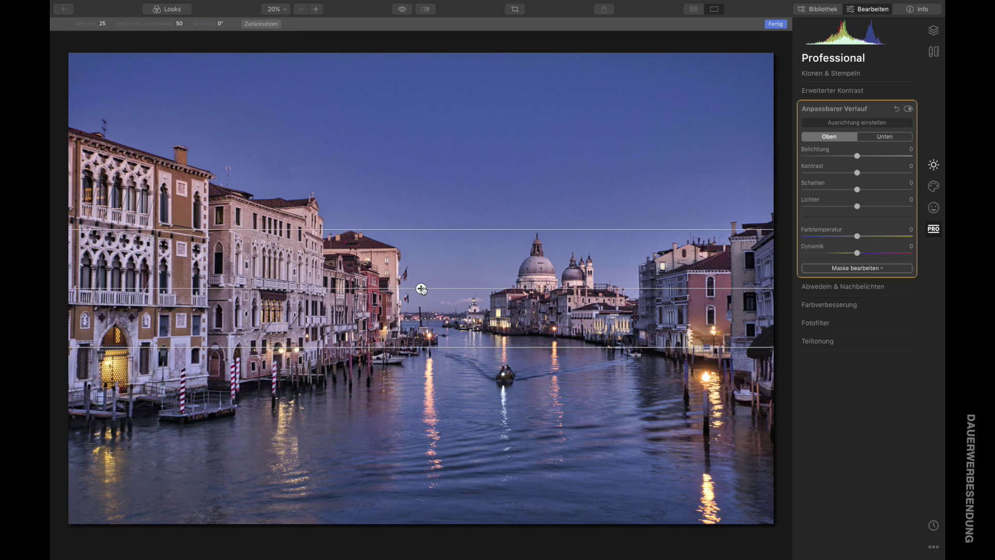
{"action": "left_click_drag", "start_coordinate": [420, 284], "coordinate": [425, 258]}
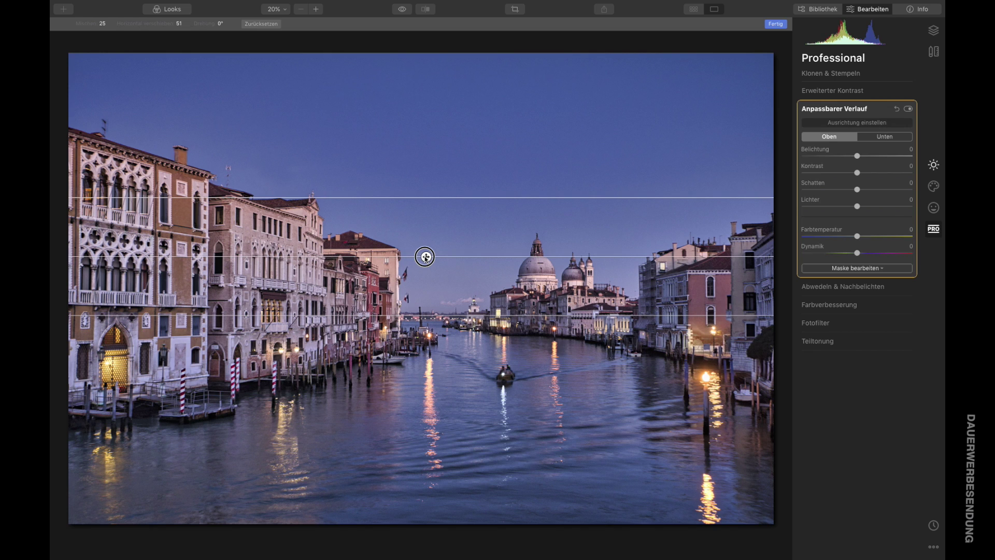
{"action": "left_click_drag", "start_coordinate": [426, 315], "coordinate": [427, 318]}
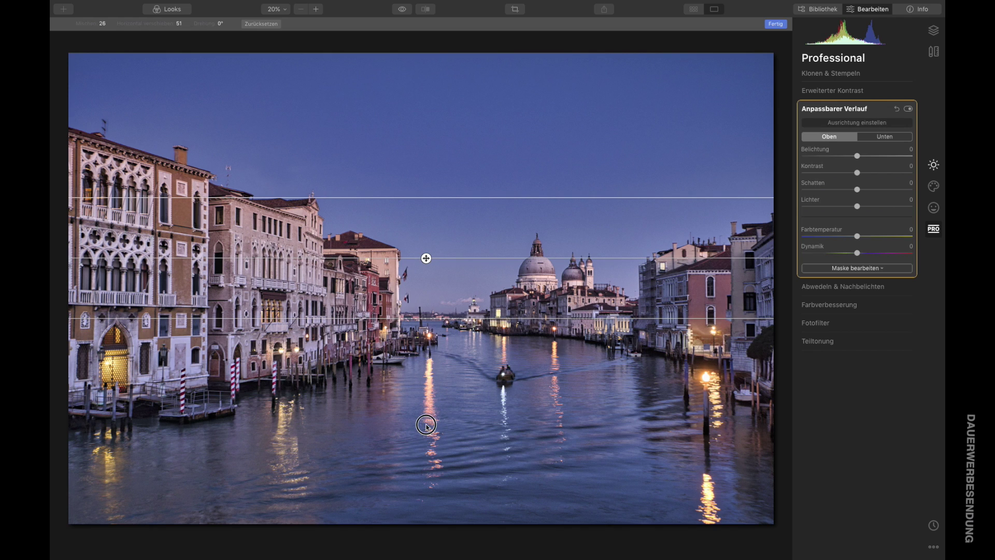
{"action": "left_click_drag", "start_coordinate": [426, 425], "coordinate": [426, 451]}
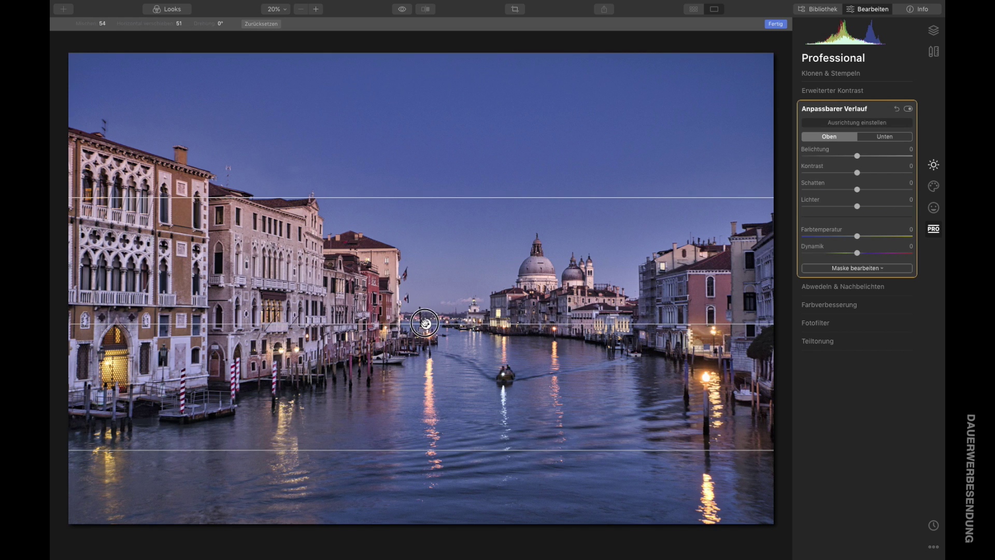
{"action": "left_click_drag", "start_coordinate": [425, 323], "coordinate": [433, 268]}
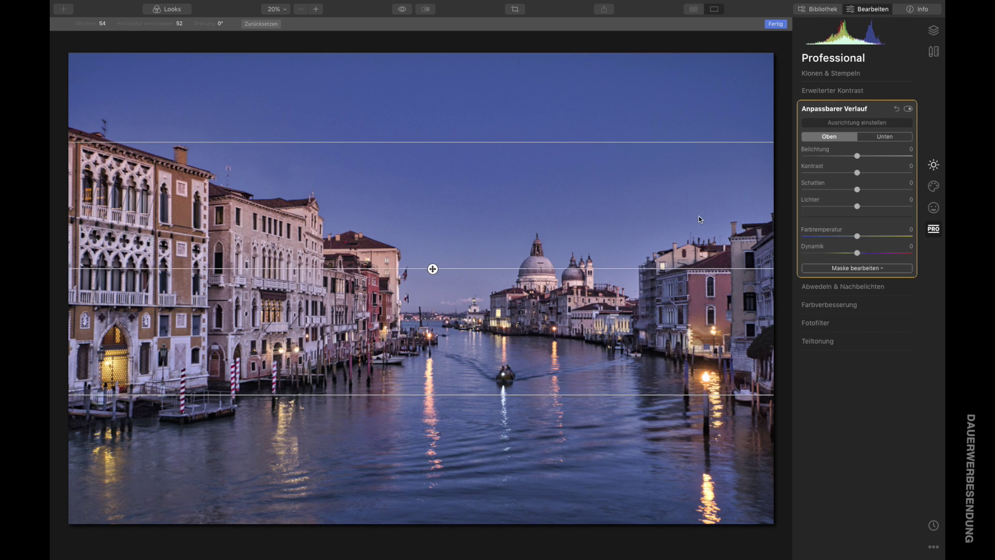
{"action": "left_click", "coordinate": [843, 128]}
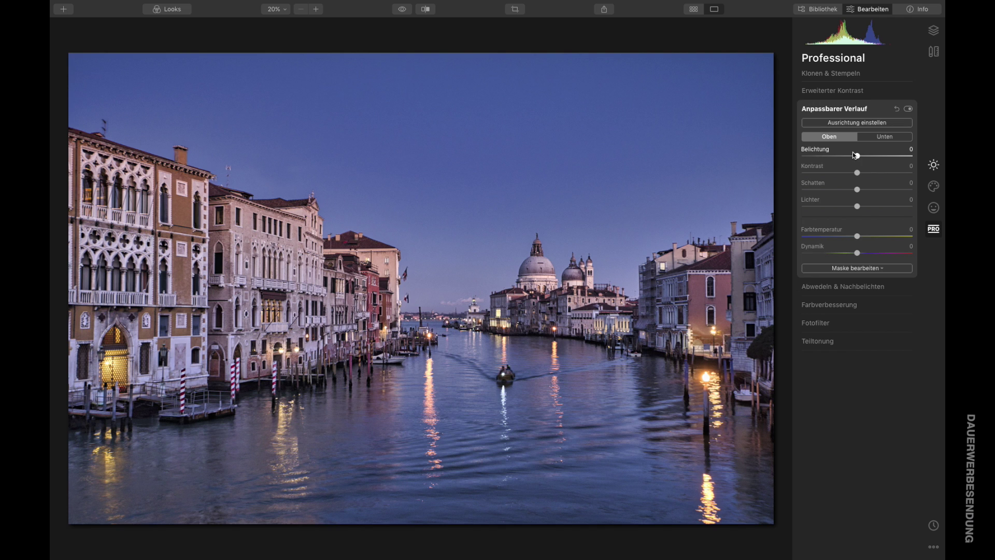
Step: Set Belichtung to -17 and Farbtemperatur to about -17 for the Oben part of the gradient
{"action": "left_click_drag", "start_coordinate": [857, 155], "coordinate": [847, 158]}
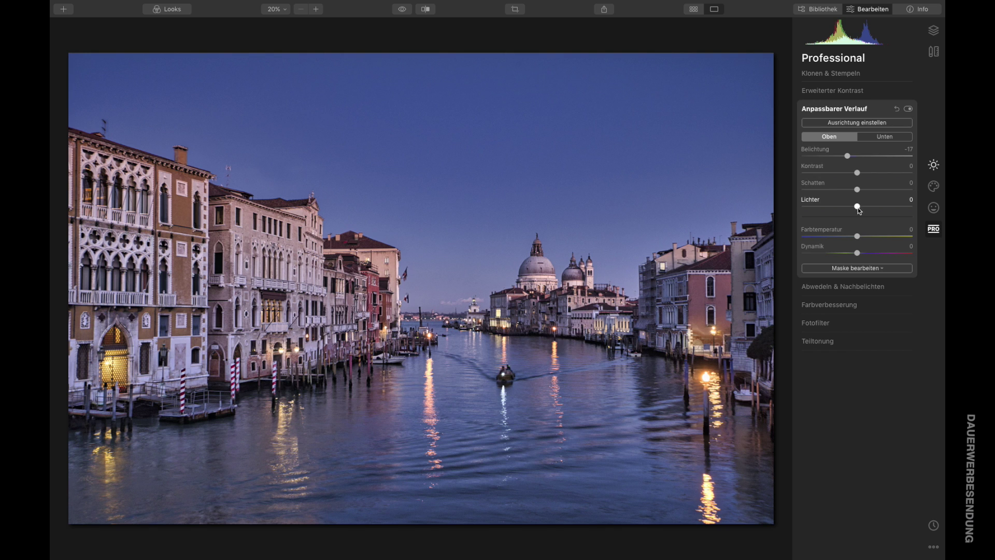
{"action": "left_click_drag", "start_coordinate": [858, 237], "coordinate": [847, 239]}
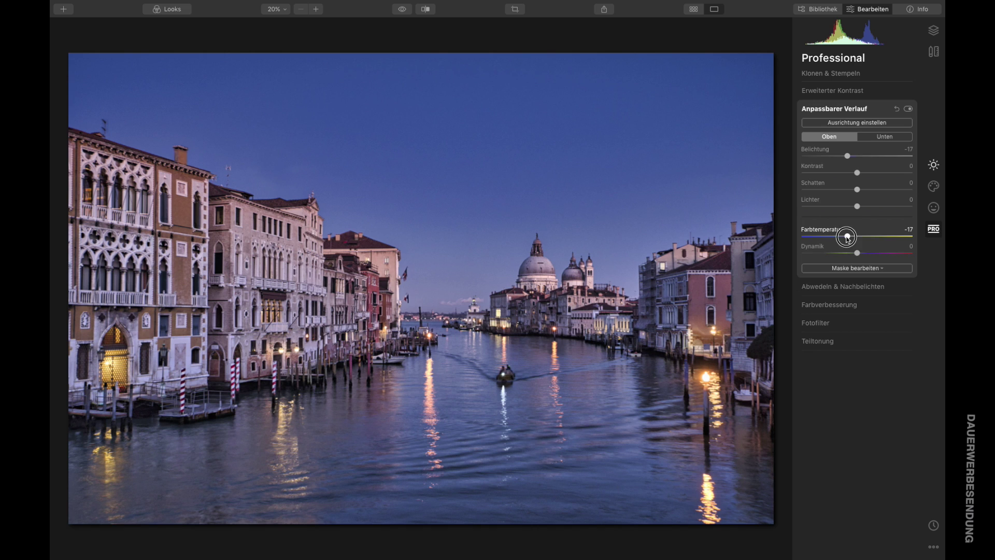
{"action": "left_click_drag", "start_coordinate": [847, 238], "coordinate": [848, 238]}
Step: Set Belichtung to 12 and Kontrast to 5 for the Unten part of the gradient
{"action": "left_click", "coordinate": [885, 136]}
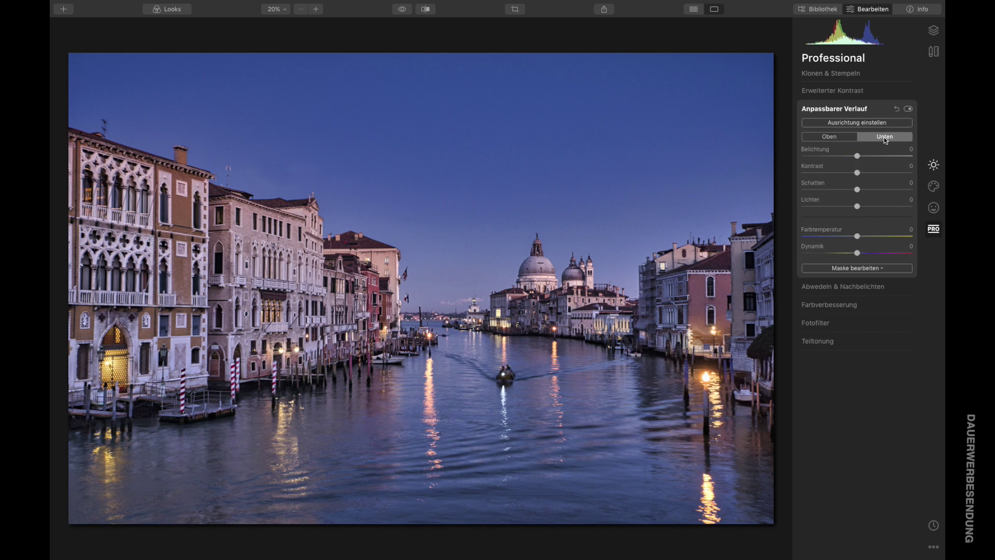
{"action": "left_click_drag", "start_coordinate": [858, 156], "coordinate": [865, 155]}
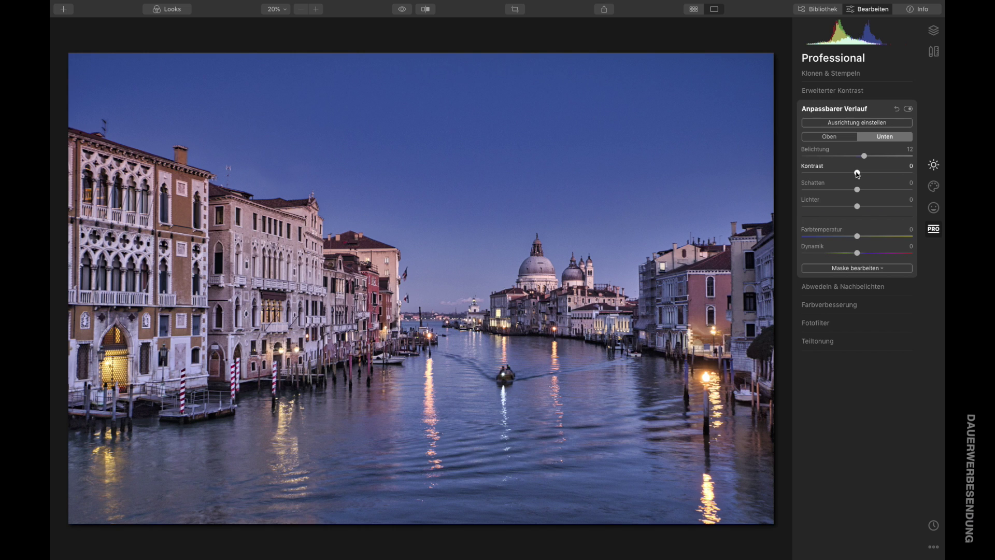
{"action": "left_click_drag", "start_coordinate": [858, 175], "coordinate": [861, 174]}
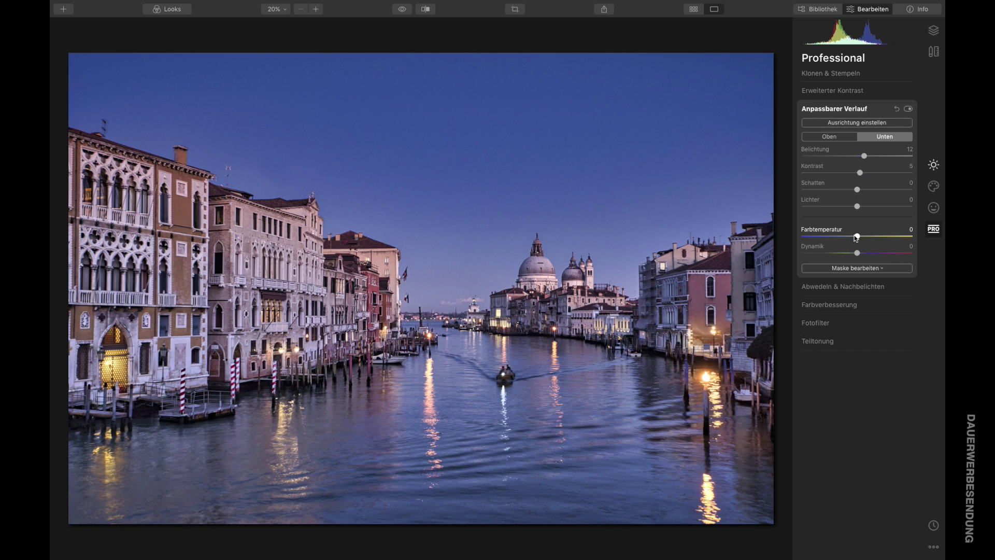
Step: Set Farbtemperatur to 15 for the Unten part of the gradient and compare the result with the original photo
{"action": "left_click_drag", "start_coordinate": [857, 237], "coordinate": [865, 235]}
{"action": "left_click", "coordinate": [402, 9]}
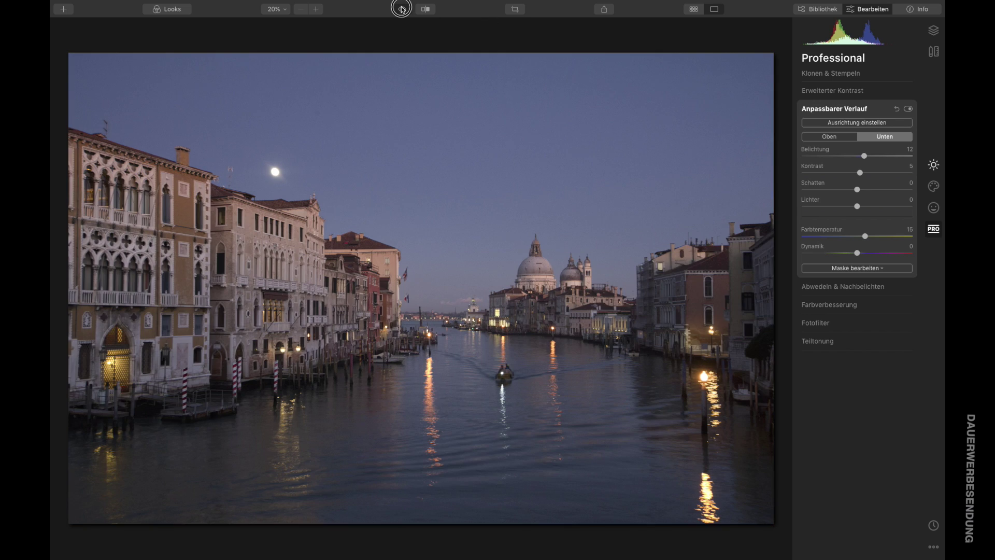
{"action": "left_click", "coordinate": [403, 8]}
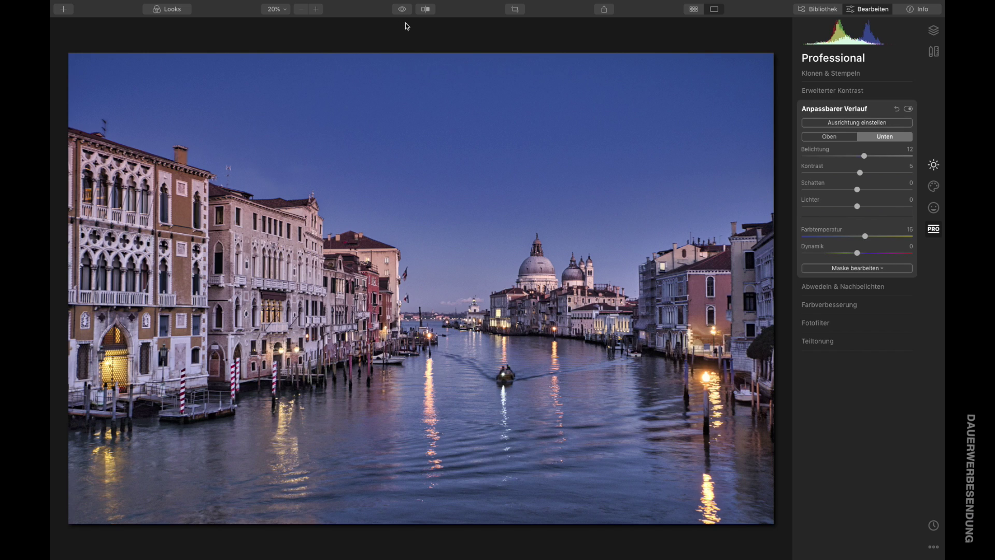
{"action": "left_click", "coordinate": [825, 109]}
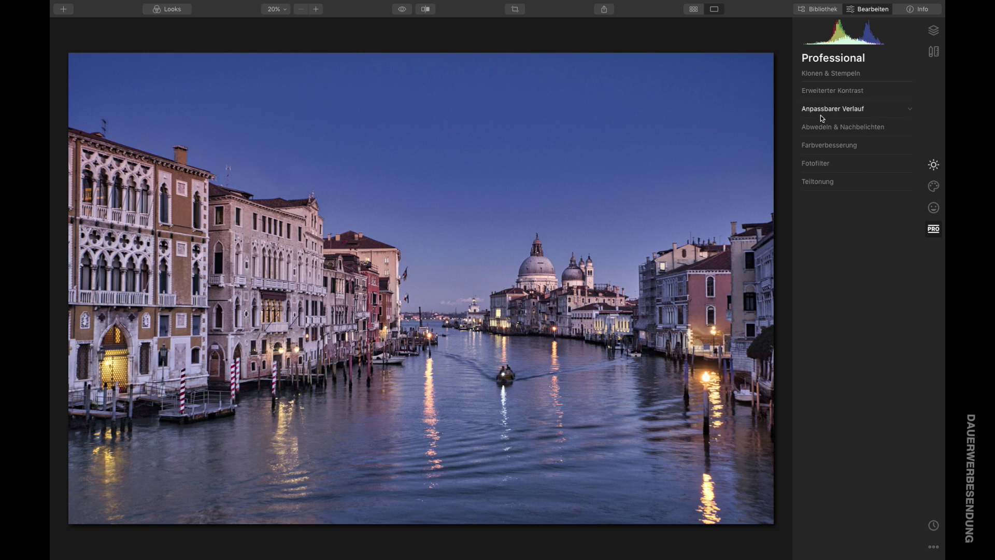
Step: In the Teiltonung filter, tone the Lichter with Sättigung 40 and Farbton 25
{"action": "left_click", "coordinate": [814, 183]}
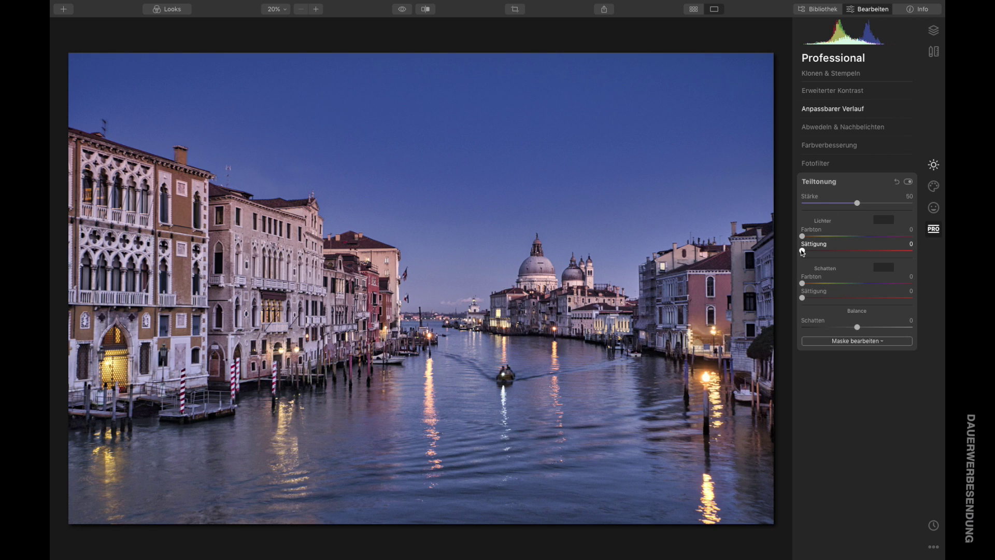
{"action": "mouse_move", "coordinate": [802, 251]}
{"action": "left_mouse_down"}
{"action": "mouse_move", "coordinate": [847, 253]}
{"action": "mouse_move", "coordinate": [806, 236]}
{"action": "left_mouse_up"}
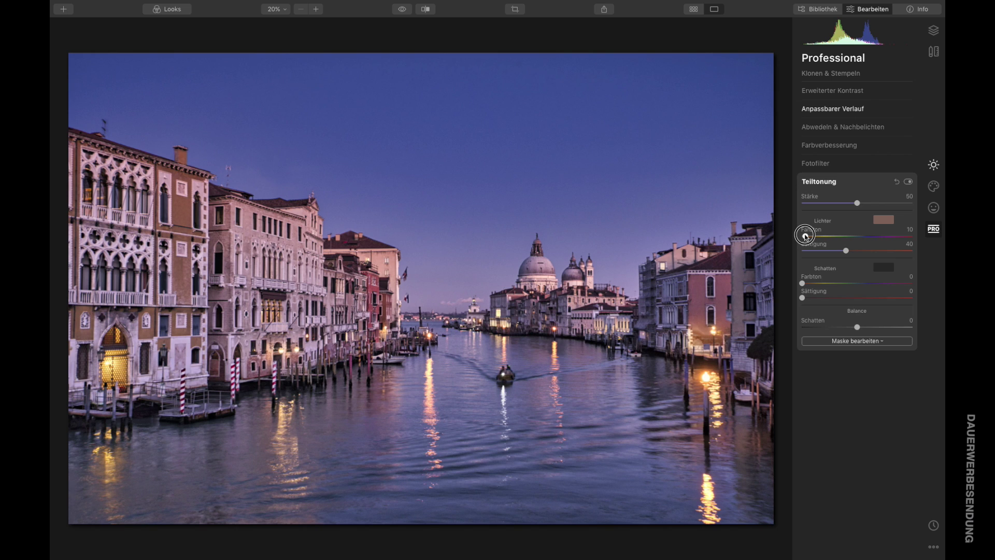
{"action": "left_click_drag", "start_coordinate": [805, 236], "coordinate": [806, 237]}
{"action": "left_click", "coordinate": [811, 235]}
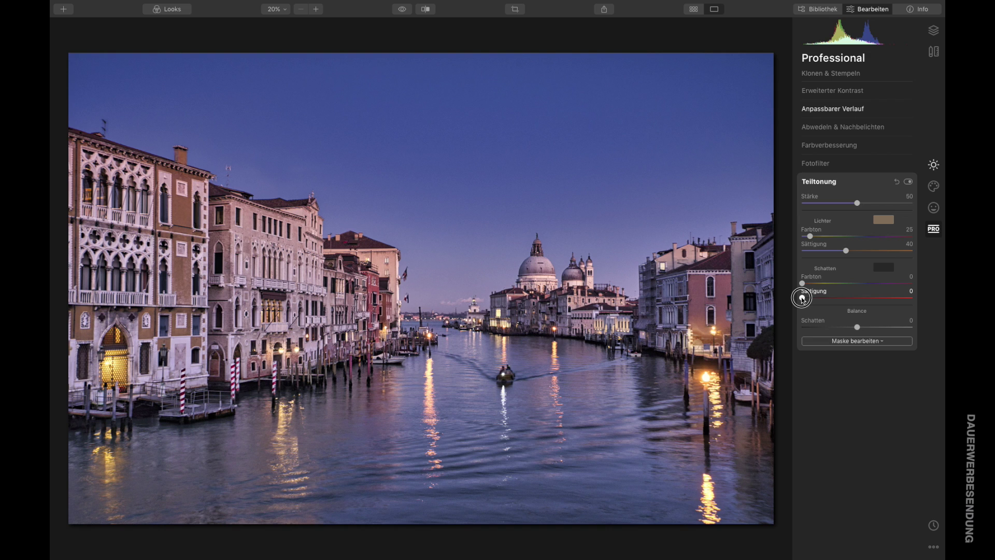
Step: Tone the Schatten in Teiltonung with Farbton 217 and Sättigung 40, set the Balance to 40 and raise Stärke slightly
{"action": "left_click_drag", "start_coordinate": [801, 297], "coordinate": [871, 289]}
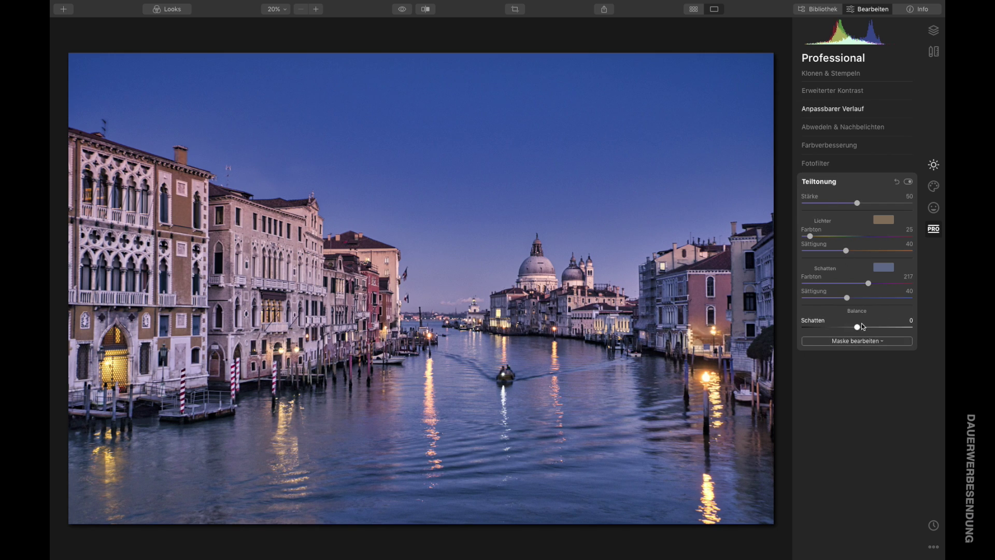
{"action": "left_click_drag", "start_coordinate": [858, 327], "coordinate": [880, 326]}
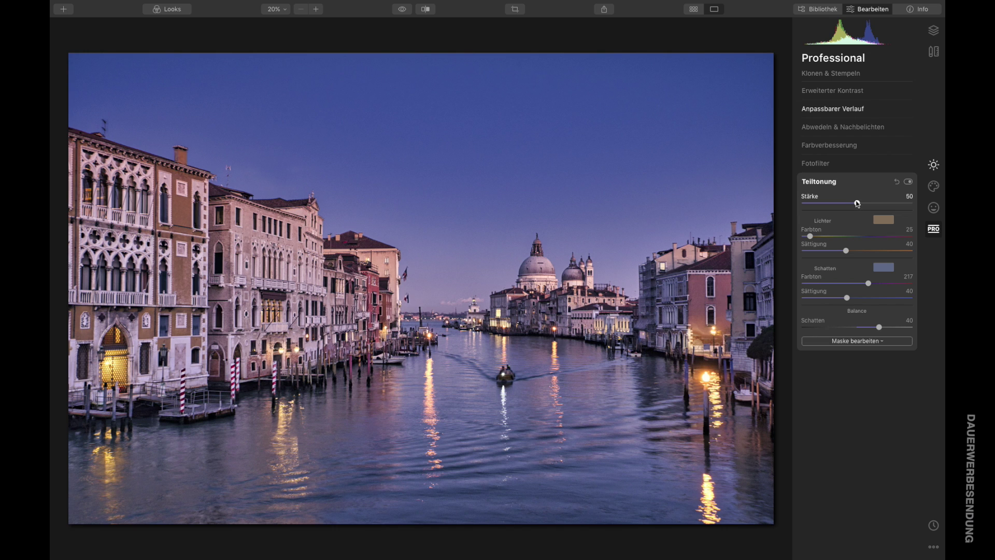
{"action": "mouse_move", "coordinate": [858, 204]}
{"action": "left_mouse_down"}
{"action": "mouse_move", "coordinate": [873, 204]}
{"action": "mouse_move", "coordinate": [849, 204]}
{"action": "mouse_move", "coordinate": [882, 203]}
{"action": "mouse_move", "coordinate": [869, 207]}
{"action": "left_mouse_up"}
{"action": "left_click", "coordinate": [818, 182]}
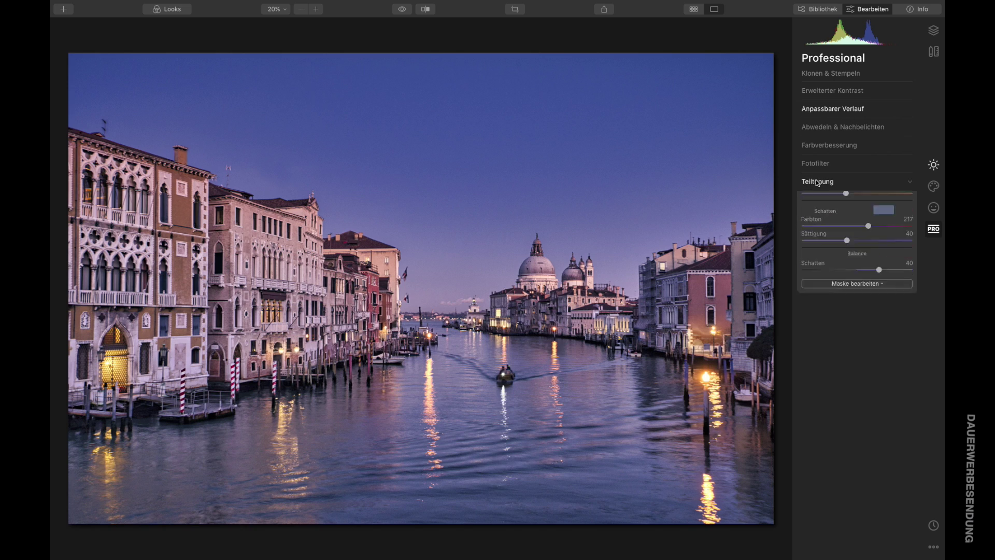
Step: Add a Vignettierung with Stärke -50 and Größe 20, using Weiche Kante -100 to judge its outline
{"action": "left_click", "coordinate": [934, 165]}
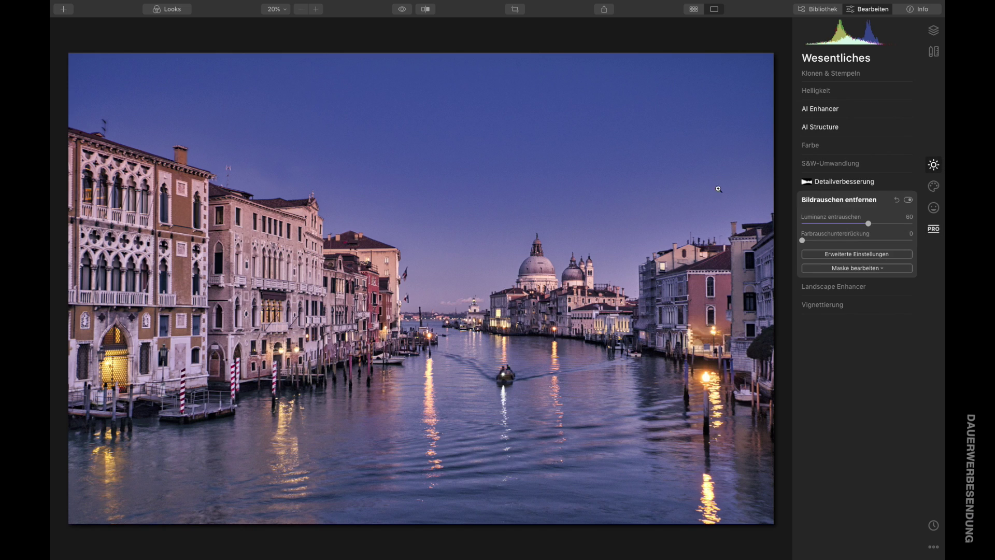
{"action": "left_click", "coordinate": [825, 305]}
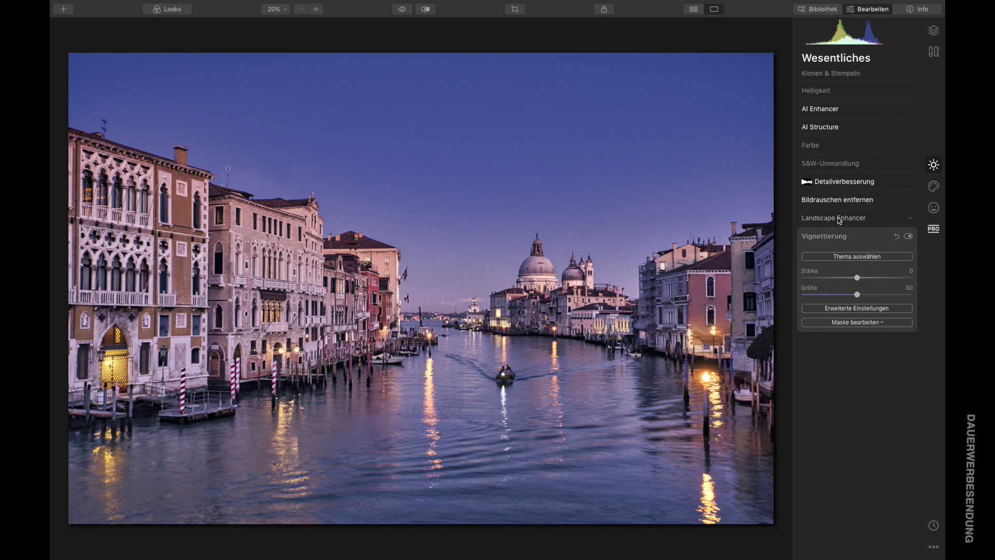
{"action": "left_click", "coordinate": [852, 308]}
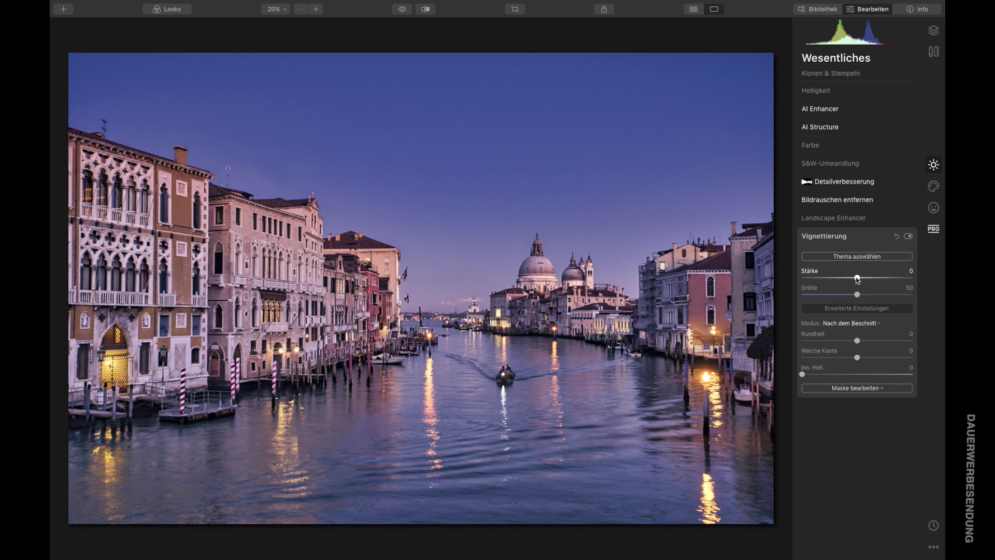
{"action": "left_click_drag", "start_coordinate": [858, 278], "coordinate": [829, 280]}
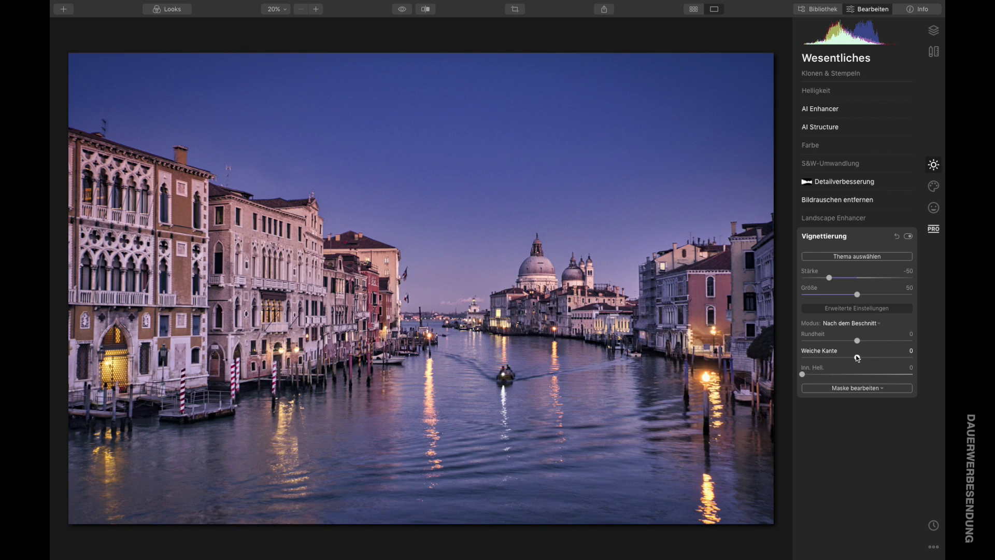
{"action": "left_click_drag", "start_coordinate": [857, 357], "coordinate": [732, 357]}
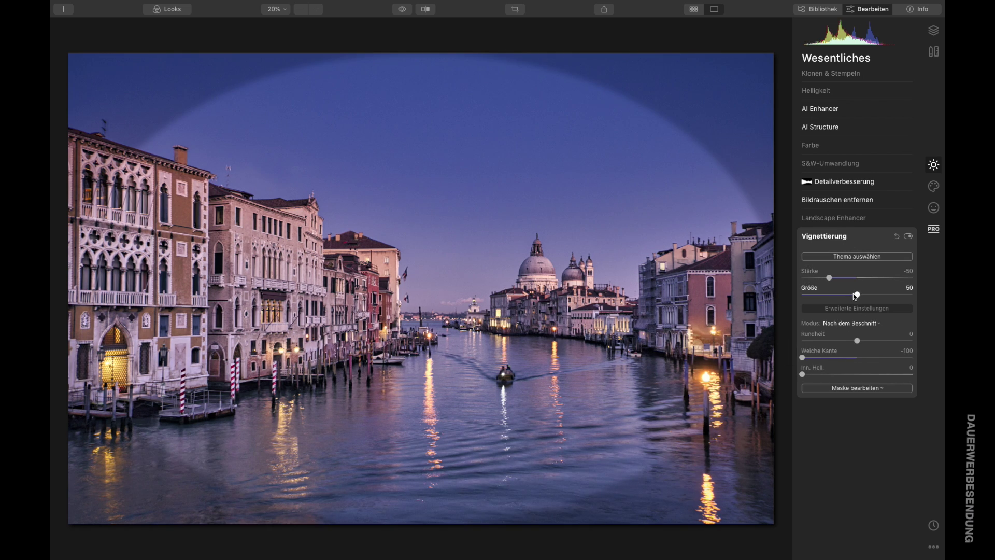
{"action": "left_click_drag", "start_coordinate": [857, 295], "coordinate": [822, 297]}
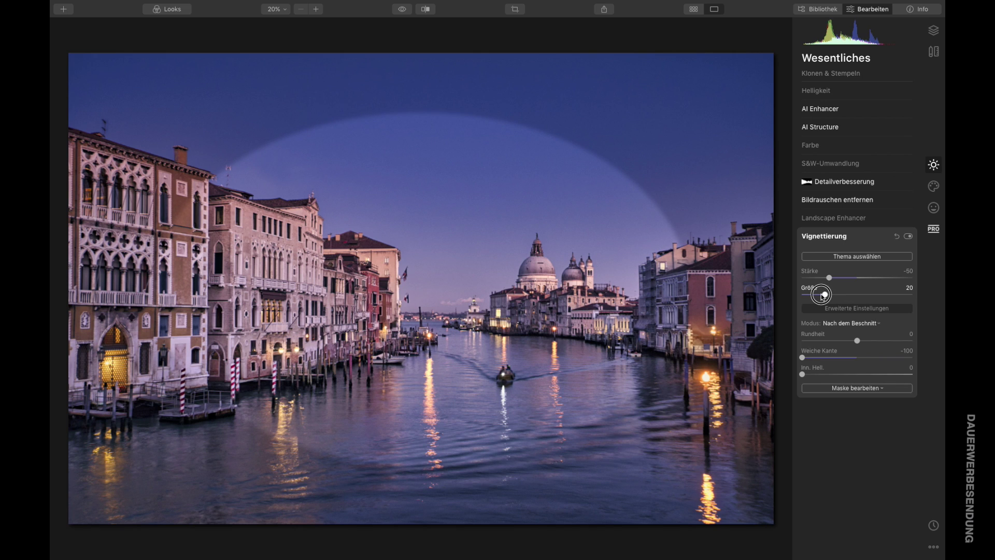
{"action": "left_click_drag", "start_coordinate": [822, 297], "coordinate": [821, 297]}
Step: Set the vignette's Weiche Kante to 50, Inn. Hell. to 21 and Stärke to -40, comparing the photo with and without it
{"action": "left_click_drag", "start_coordinate": [803, 358], "coordinate": [888, 359]}
{"action": "left_click_drag", "start_coordinate": [803, 375], "coordinate": [829, 375]}
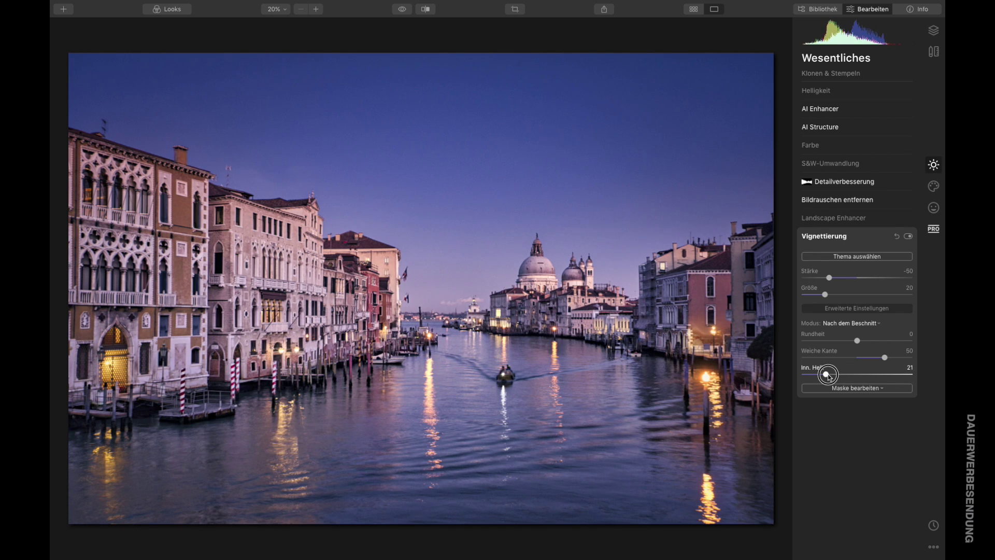
{"action": "left_click_drag", "start_coordinate": [830, 278], "coordinate": [835, 279]}
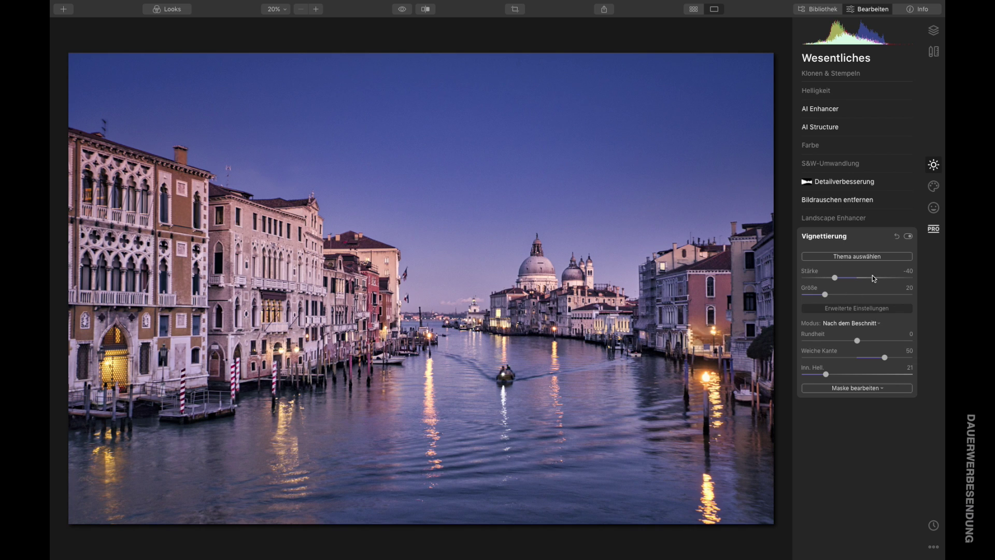
{"action": "left_click", "coordinate": [908, 238]}
{"action": "left_click", "coordinate": [909, 238]}
{"action": "left_click", "coordinate": [909, 238]}
{"action": "left_click", "coordinate": [908, 238]}
{"action": "left_click", "coordinate": [824, 237]}
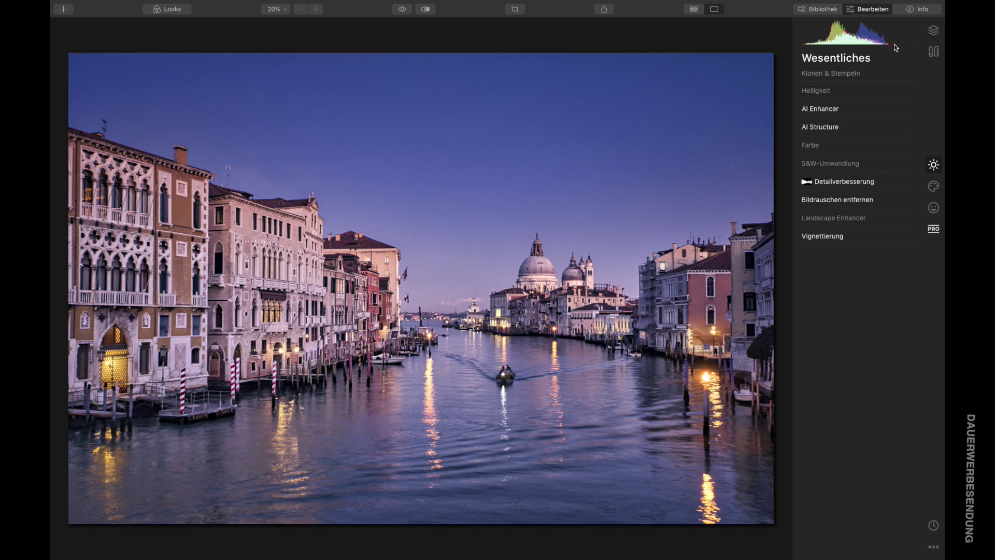
Step: Insert Gondel.jpg from the Venedig Composing folder as a new image layer
{"action": "left_click", "coordinate": [934, 31]}
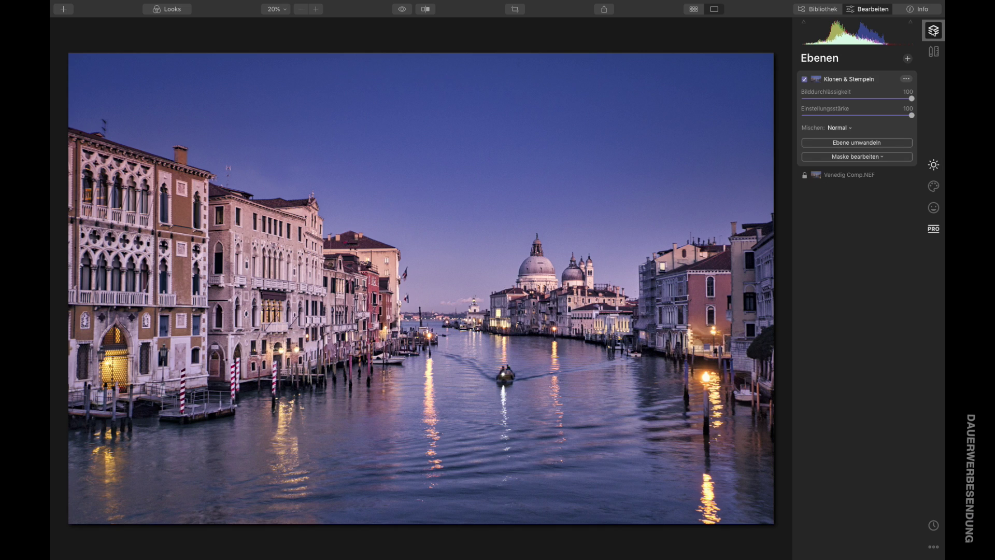
{"action": "left_click", "coordinate": [908, 58]}
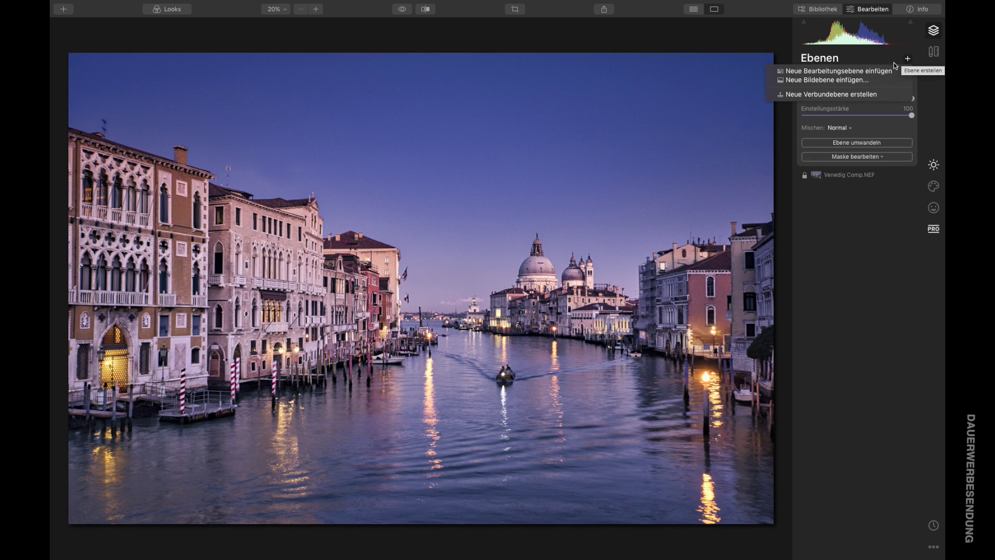
{"action": "left_click", "coordinate": [819, 81]}
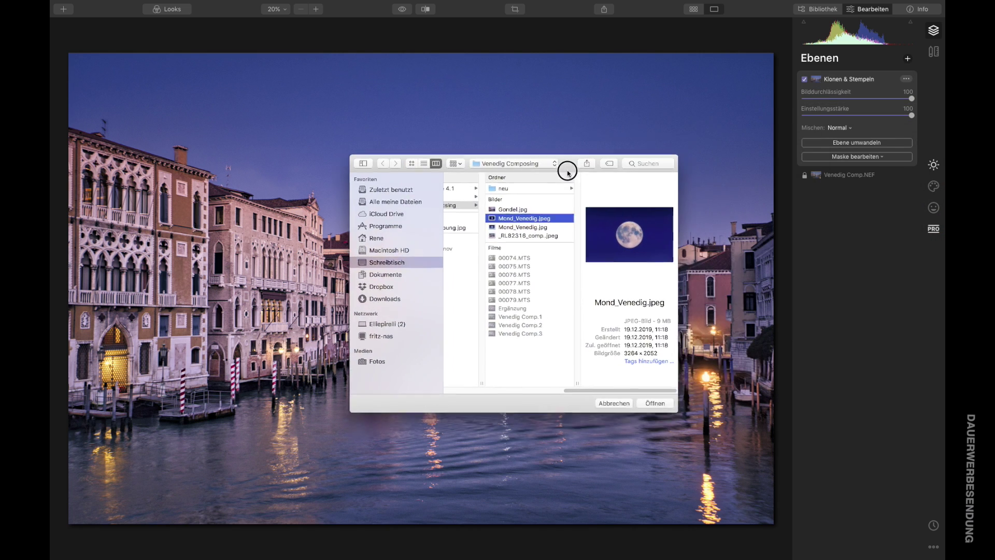
{"action": "left_click", "coordinate": [535, 232]}
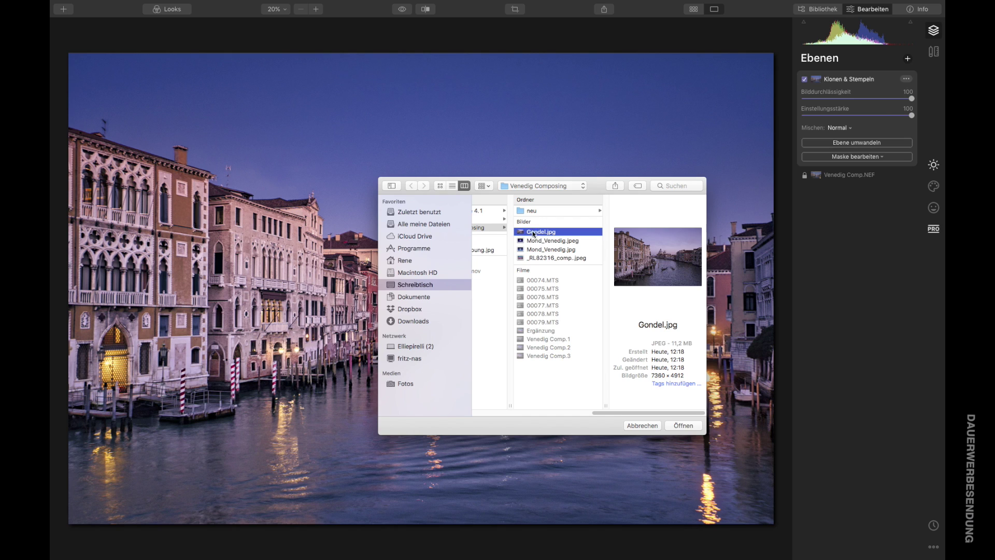
{"action": "left_click", "coordinate": [683, 426]}
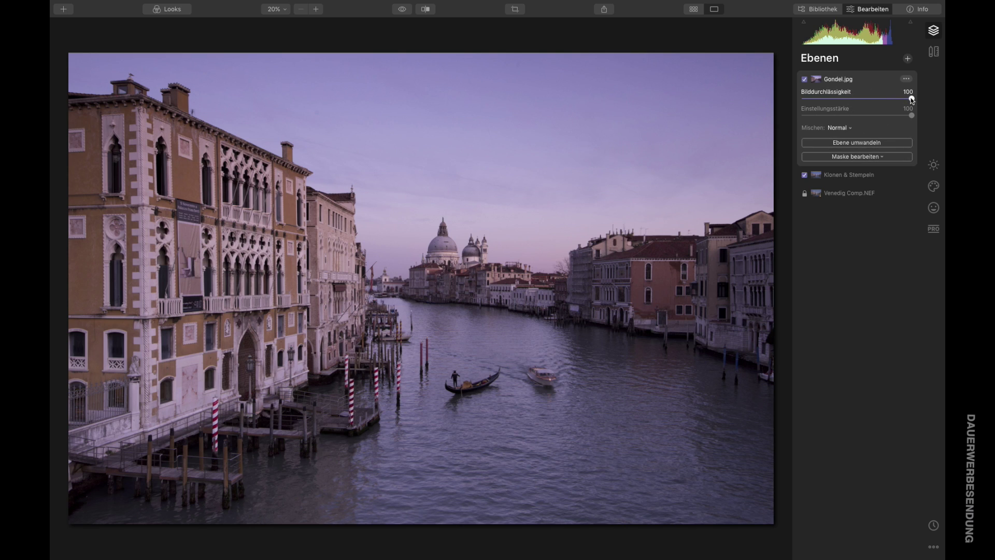
Step: Set the Gondel.jpg layer's Bilddurchlässigkeit to 50 and transform the layer so the gondola moves left, away from the existing boat
{"action": "left_click_drag", "start_coordinate": [912, 100], "coordinate": [856, 101]}
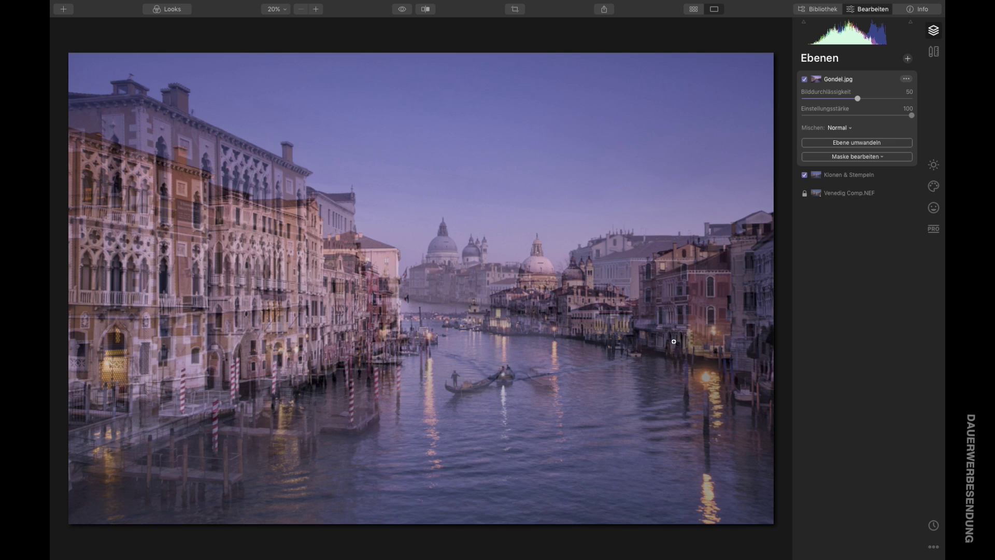
{"action": "left_click", "coordinate": [857, 144]}
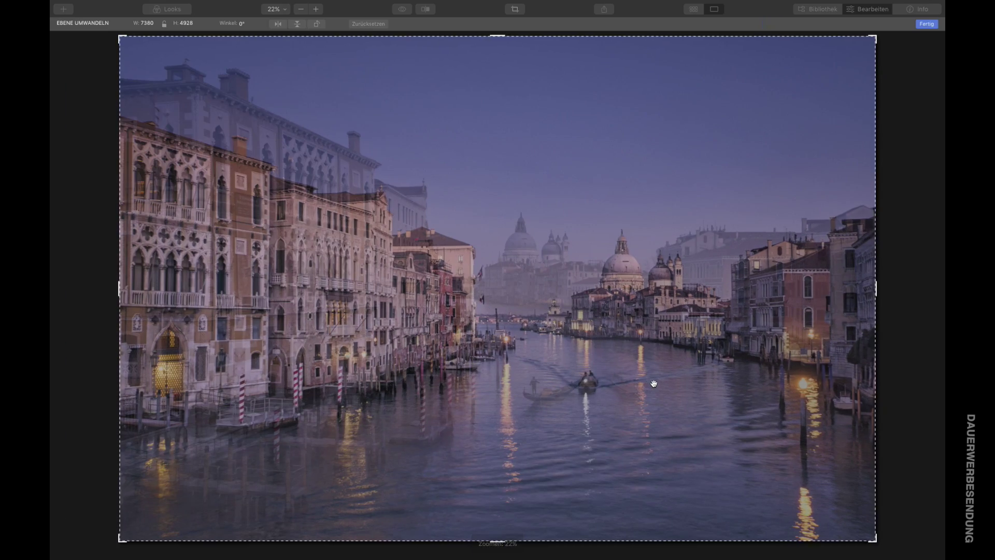
{"action": "left_click_drag", "start_coordinate": [654, 384], "coordinate": [615, 388]}
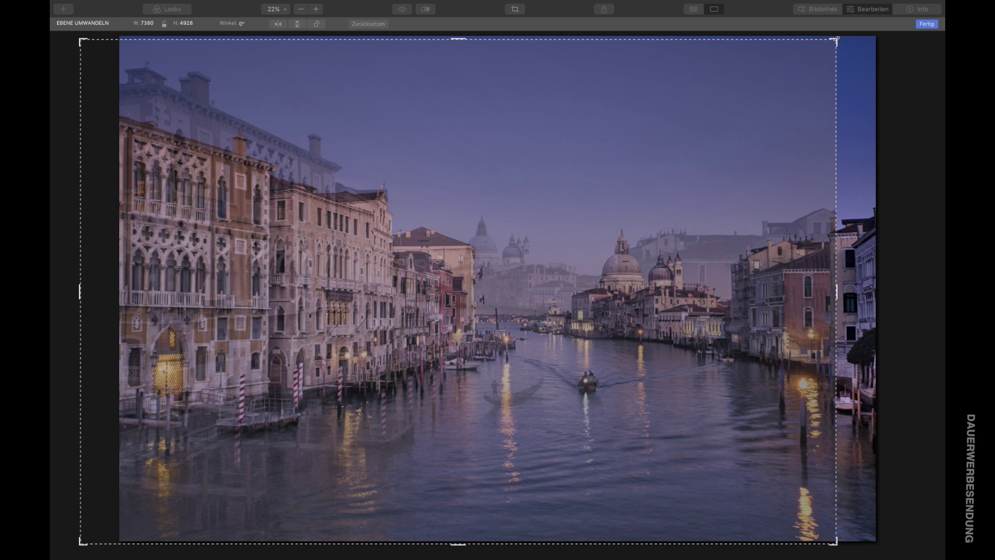
Step: Scale the Gondel.jpg layer proportionally to about 6302 × 4208 and position its gondola left of the existing boat, applying the transform
{"action": "left_click", "coordinate": [164, 25]}
{"action": "left_click_drag", "start_coordinate": [837, 37], "coordinate": [771, 100]}
{"action": "left_click_drag", "start_coordinate": [90, 81], "coordinate": [130, 94]}
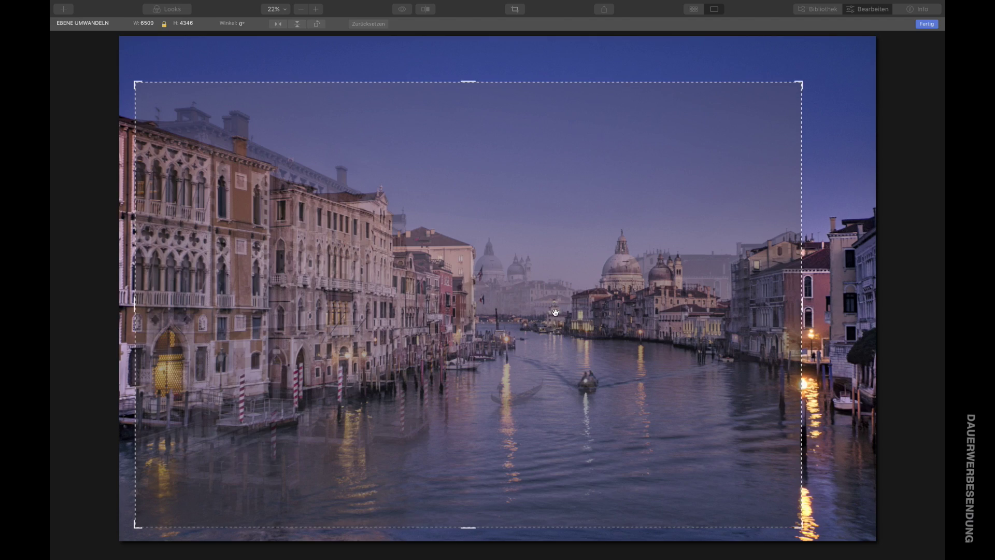
{"action": "mouse_move", "coordinate": [557, 312]}
{"action": "left_mouse_down"}
{"action": "mouse_move", "coordinate": [532, 290]}
{"action": "mouse_move", "coordinate": [553, 324]}
{"action": "mouse_move", "coordinate": [544, 311]}
{"action": "left_mouse_up"}
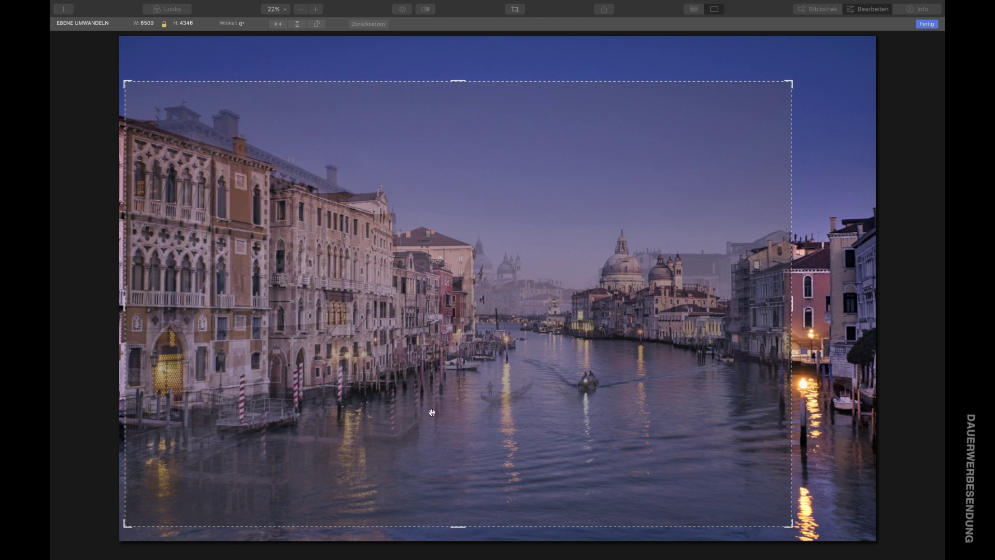
{"action": "left_click_drag", "start_coordinate": [791, 525], "coordinate": [771, 510]}
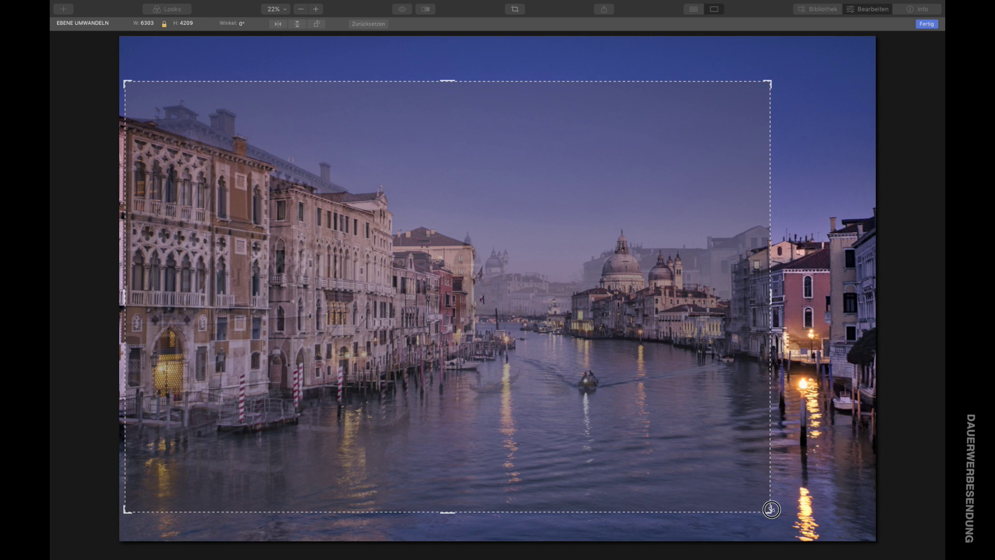
{"action": "mouse_move", "coordinate": [474, 369]}
{"action": "left_mouse_down"}
{"action": "mouse_move", "coordinate": [501, 377]}
{"action": "mouse_move", "coordinate": [489, 374]}
{"action": "left_mouse_up"}
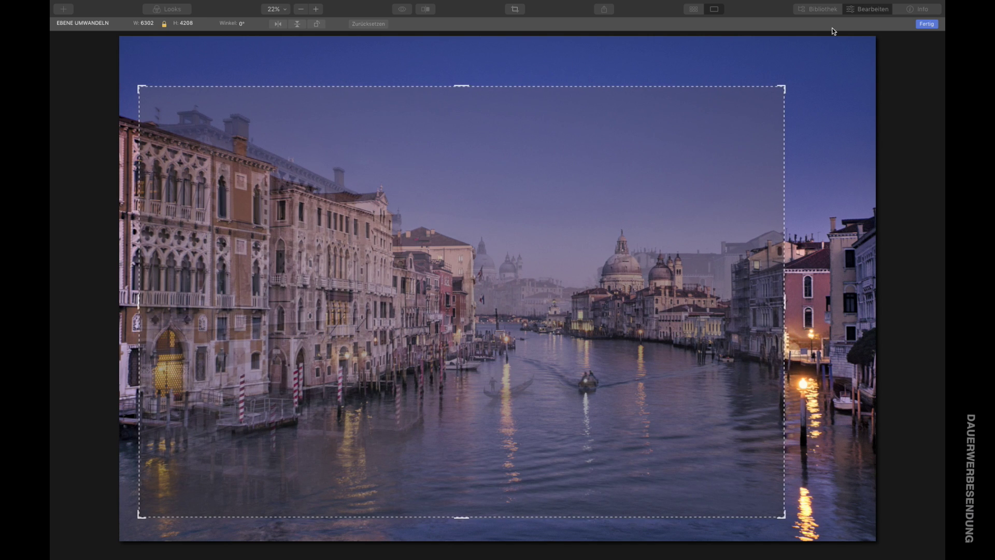
{"action": "left_click", "coordinate": [928, 24]}
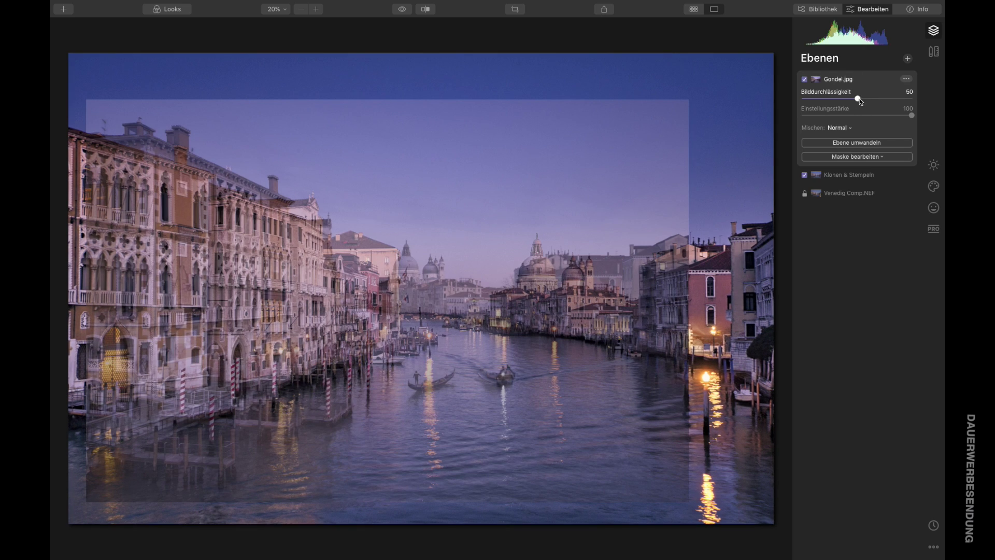
Step: Set the Gondel.jpg layer's Bilddurchlässigkeit to 100 and start a brush mask on it at the gondola, with the mask overlay hidden
{"action": "left_click_drag", "start_coordinate": [857, 100], "coordinate": [944, 103]}
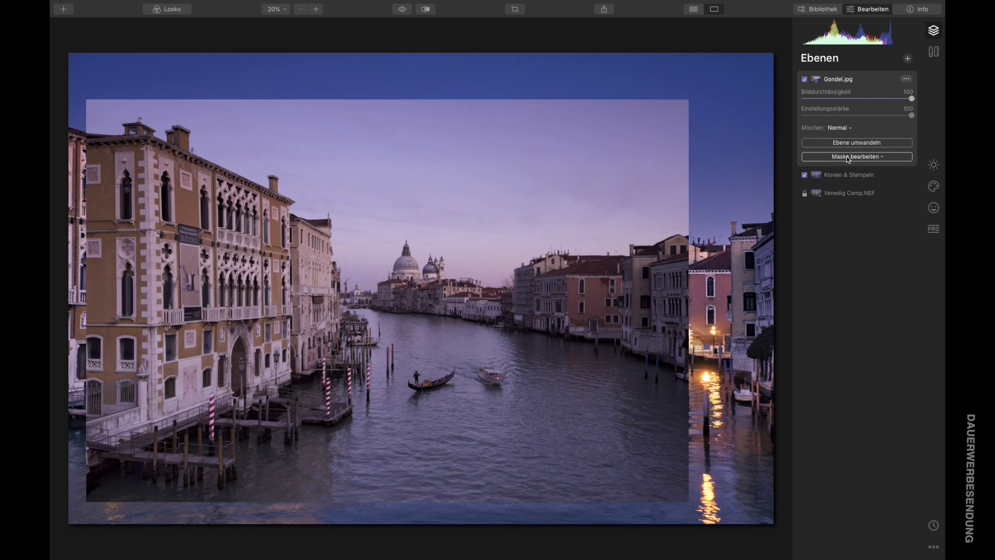
{"action": "left_click", "coordinate": [849, 157]}
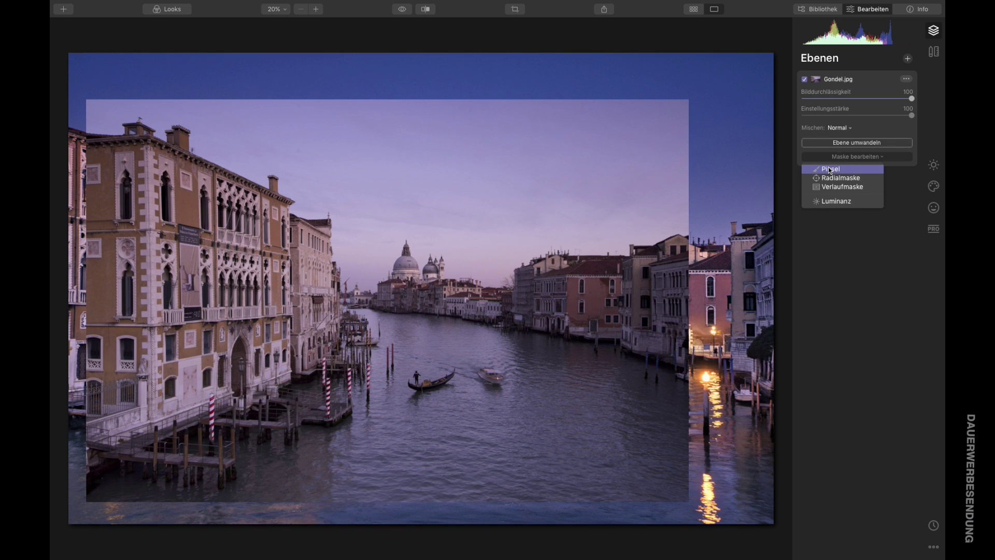
{"action": "left_click", "coordinate": [830, 169]}
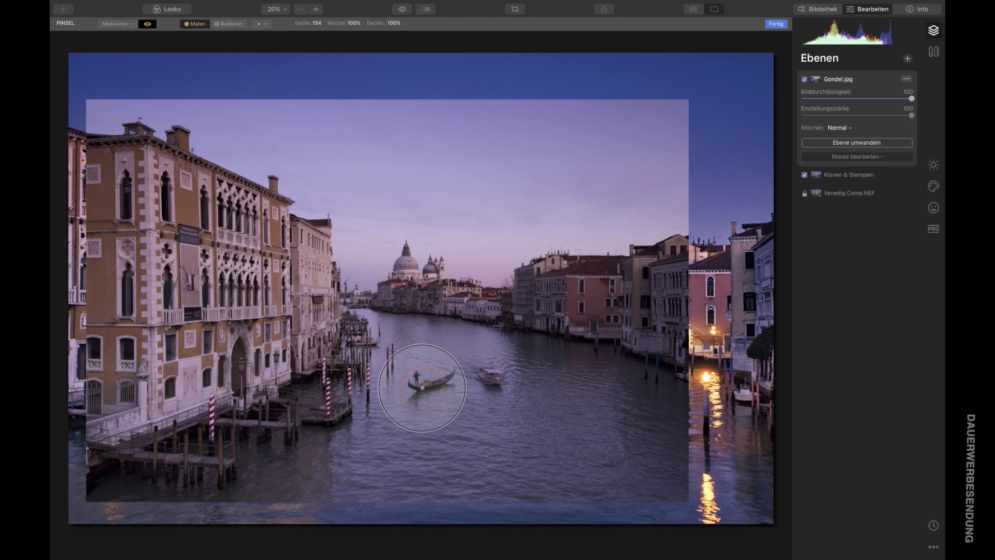
{"action": "scroll", "coordinate": [422, 388], "scroll_direction": "up", "scroll_amount": 8}
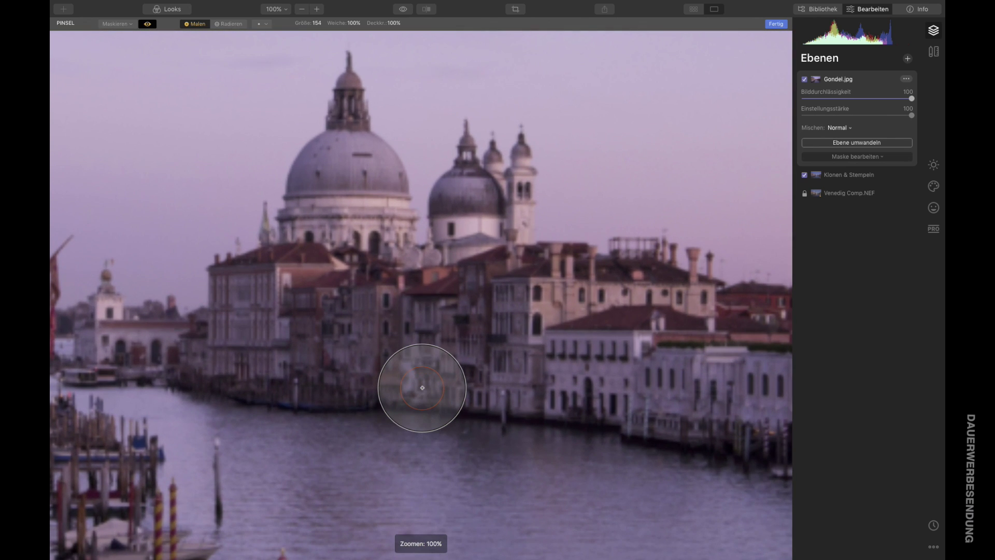
{"action": "left_click_drag", "start_coordinate": [422, 388], "coordinate": [491, 247]}
{"action": "left_click_drag", "start_coordinate": [467, 440], "coordinate": [498, 291]}
{"action": "left_click_drag", "start_coordinate": [511, 508], "coordinate": [386, 319]}
{"action": "left_click", "coordinate": [147, 22]}
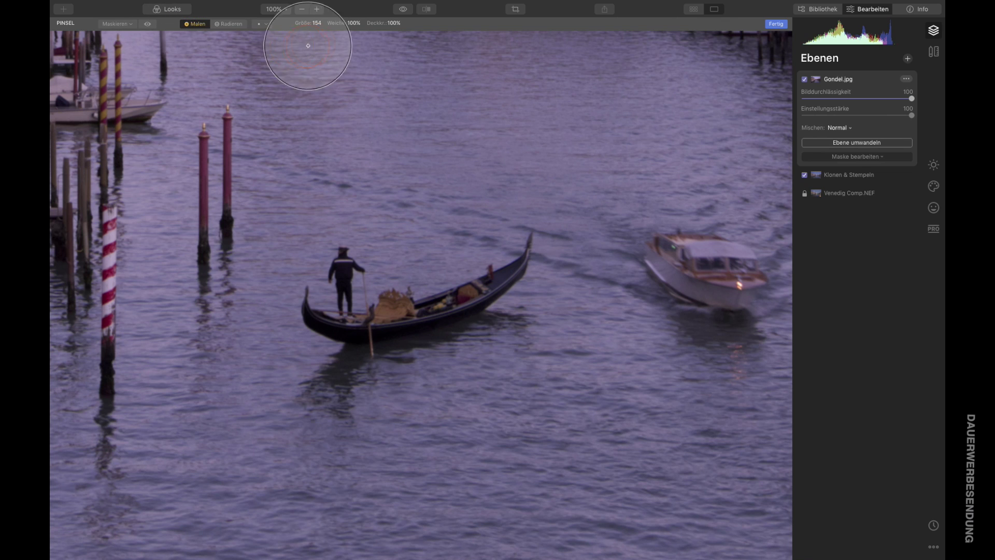
Step: Paint the gondola, gondolier and their reflection into the layer mask with brush size 62, softness 71% and opacity 74%, applying the mask
{"action": "left_click", "coordinate": [314, 24]}
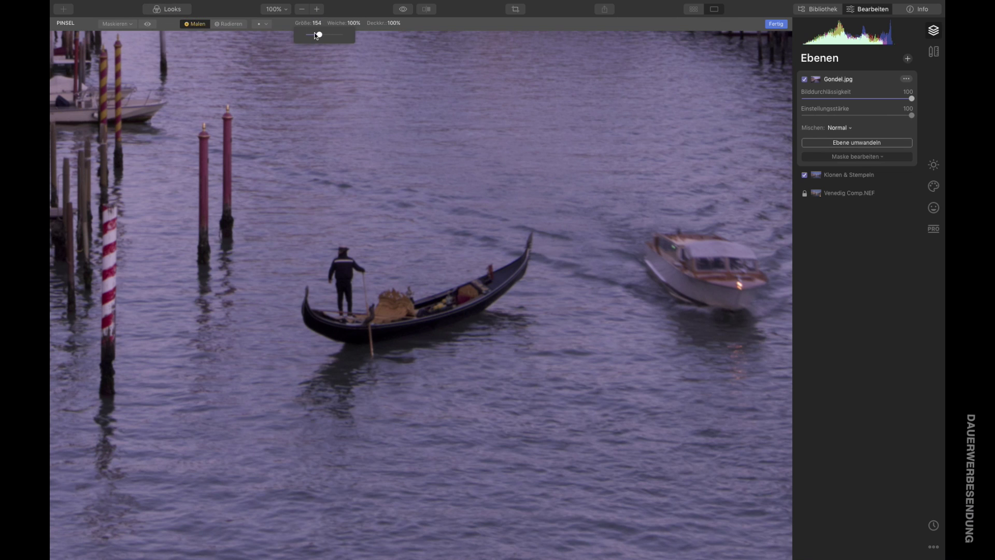
{"action": "mouse_move", "coordinate": [319, 35]}
{"action": "left_mouse_down"}
{"action": "mouse_move", "coordinate": [307, 35]}
{"action": "mouse_move", "coordinate": [351, 35]}
{"action": "mouse_move", "coordinate": [339, 34]}
{"action": "left_mouse_up"}
{"action": "left_click", "coordinate": [354, 25]}
{"action": "left_click", "coordinate": [394, 21]}
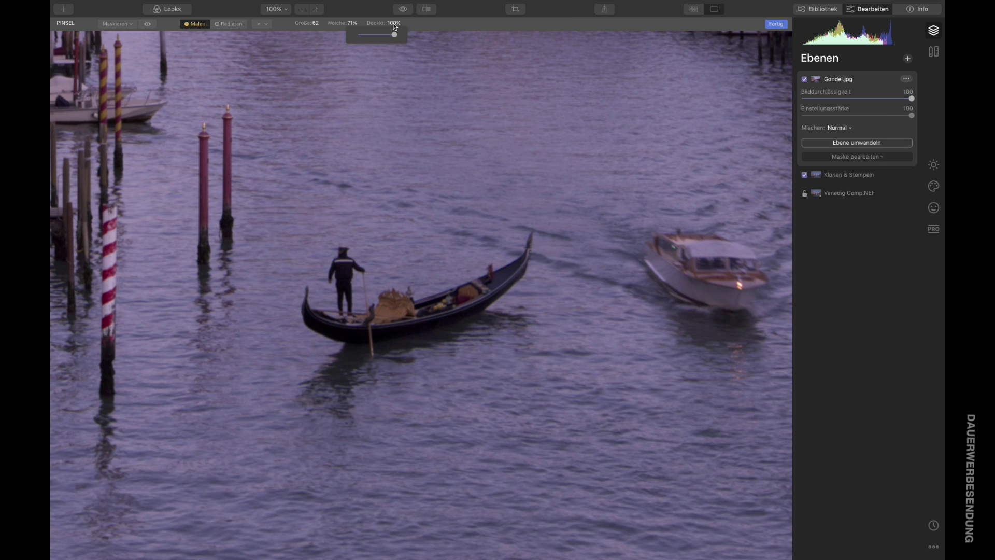
{"action": "left_click_drag", "start_coordinate": [395, 35], "coordinate": [383, 35]}
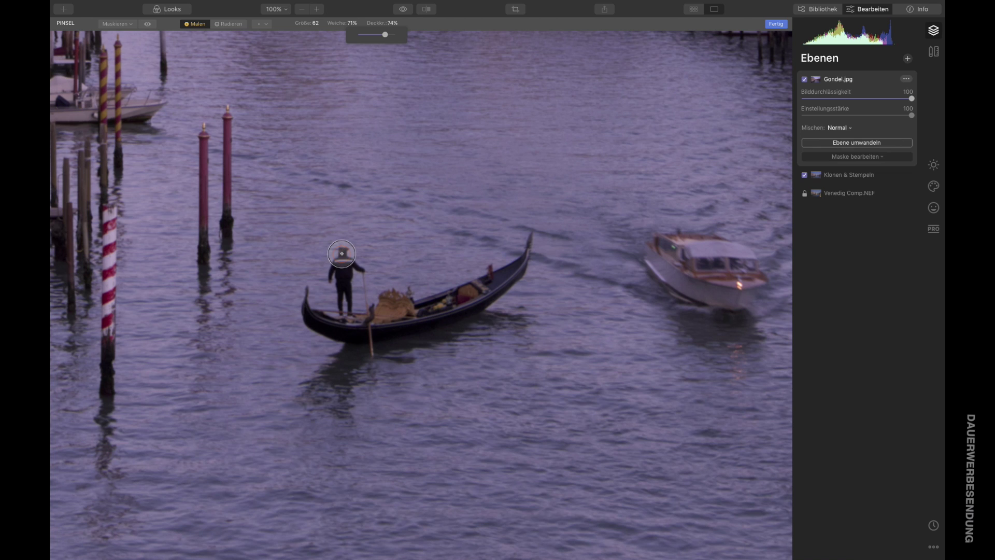
{"action": "mouse_move", "coordinate": [341, 254]}
{"action": "left_mouse_down"}
{"action": "mouse_move", "coordinate": [345, 308]}
{"action": "mouse_move", "coordinate": [347, 269]}
{"action": "mouse_move", "coordinate": [324, 315]}
{"action": "mouse_move", "coordinate": [334, 308]}
{"action": "mouse_move", "coordinate": [290, 324]}
{"action": "mouse_move", "coordinate": [330, 317]}
{"action": "mouse_move", "coordinate": [288, 320]}
{"action": "mouse_move", "coordinate": [301, 304]}
{"action": "mouse_move", "coordinate": [322, 324]}
{"action": "mouse_move", "coordinate": [307, 287]}
{"action": "mouse_move", "coordinate": [317, 324]}
{"action": "mouse_move", "coordinate": [320, 313]}
{"action": "mouse_move", "coordinate": [335, 329]}
{"action": "mouse_move", "coordinate": [417, 321]}
{"action": "mouse_move", "coordinate": [486, 289]}
{"action": "mouse_move", "coordinate": [465, 299]}
{"action": "mouse_move", "coordinate": [496, 269]}
{"action": "mouse_move", "coordinate": [491, 289]}
{"action": "mouse_move", "coordinate": [529, 240]}
{"action": "mouse_move", "coordinate": [527, 279]}
{"action": "mouse_move", "coordinate": [533, 228]}
{"action": "mouse_move", "coordinate": [531, 262]}
{"action": "mouse_move", "coordinate": [533, 250]}
{"action": "mouse_move", "coordinate": [518, 277]}
{"action": "mouse_move", "coordinate": [406, 348]}
{"action": "mouse_move", "coordinate": [462, 325]}
{"action": "mouse_move", "coordinate": [350, 363]}
{"action": "mouse_move", "coordinate": [398, 350]}
{"action": "mouse_move", "coordinate": [309, 402]}
{"action": "mouse_move", "coordinate": [320, 382]}
{"action": "mouse_move", "coordinate": [384, 342]}
{"action": "mouse_move", "coordinate": [352, 368]}
{"action": "left_mouse_up"}
{"action": "mouse_move", "coordinate": [366, 274]}
{"action": "left_mouse_down"}
{"action": "mouse_move", "coordinate": [370, 324]}
{"action": "mouse_move", "coordinate": [367, 286]}
{"action": "mouse_move", "coordinate": [345, 257]}
{"action": "mouse_move", "coordinate": [325, 314]}
{"action": "left_mouse_up"}
{"action": "left_click", "coordinate": [776, 24]}
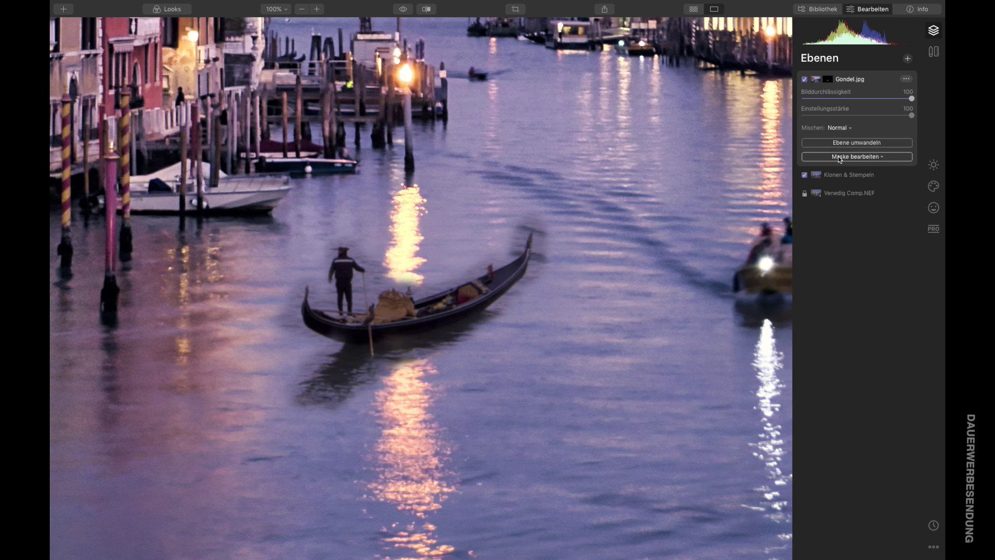
Step: Brighten the gondola layer with Helligkeit, setting Schatten to 43 and Belichtung to 0,50
{"action": "left_click", "coordinate": [934, 164]}
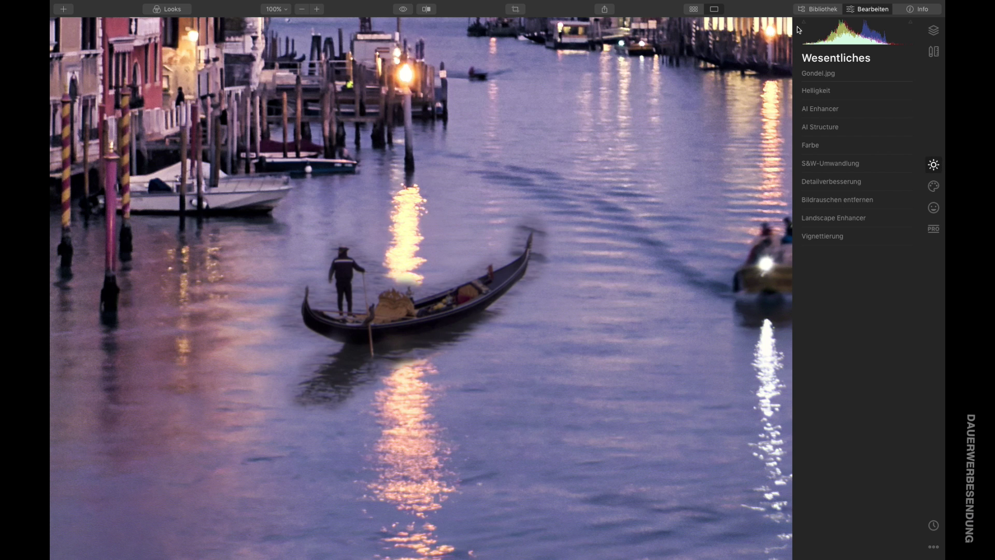
{"action": "left_click", "coordinate": [820, 92]}
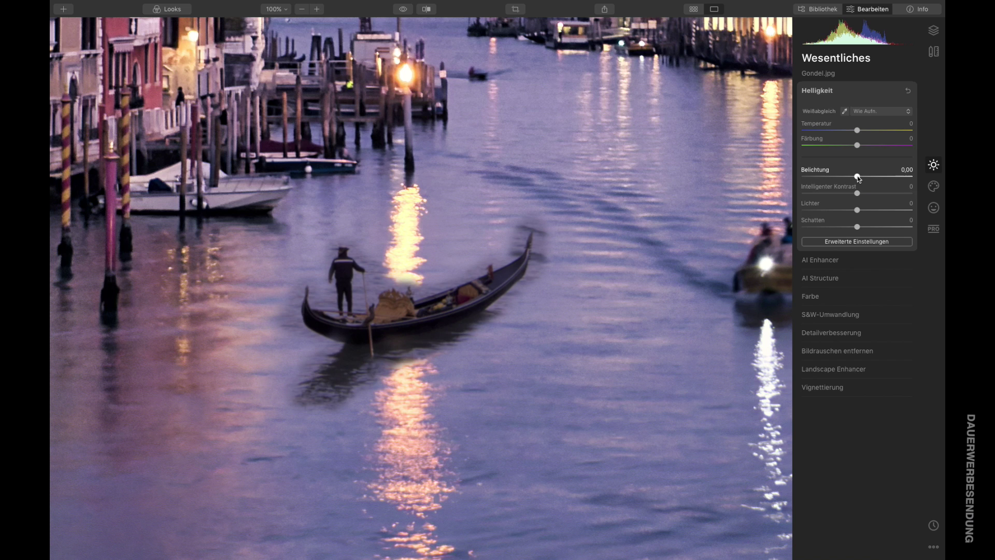
{"action": "left_click_drag", "start_coordinate": [857, 226], "coordinate": [882, 227]}
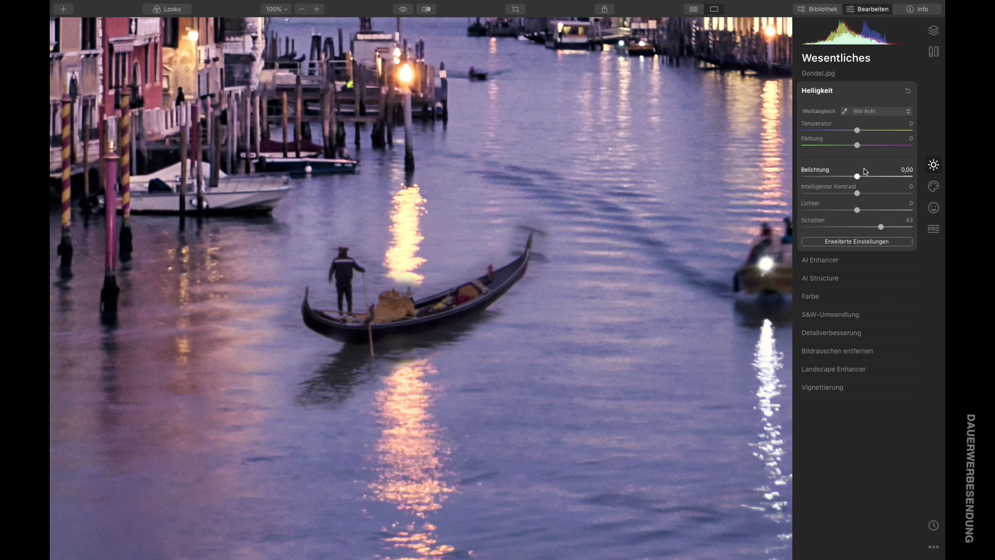
{"action": "left_click_drag", "start_coordinate": [859, 178], "coordinate": [864, 175]}
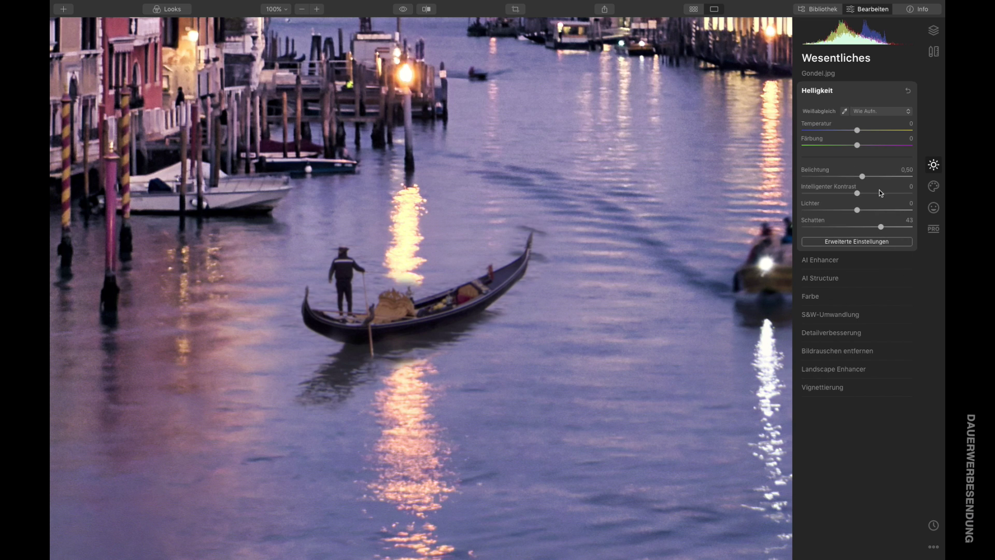
Step: Erase the surplus dark water around the gondola's raised bow from the Gondel.jpg mask with brush size 36 and softness 36%
{"action": "left_click", "coordinate": [933, 30]}
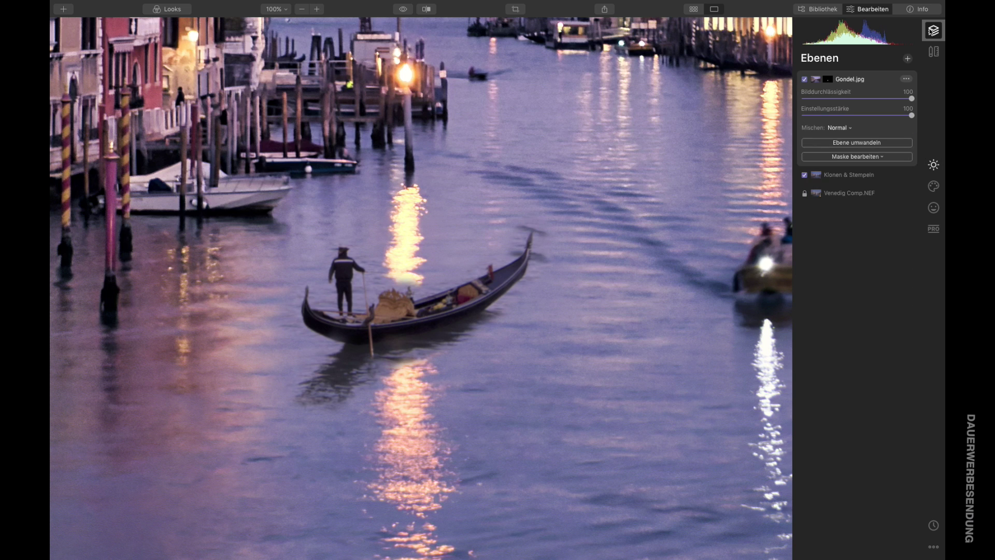
{"action": "left_click", "coordinate": [840, 157]}
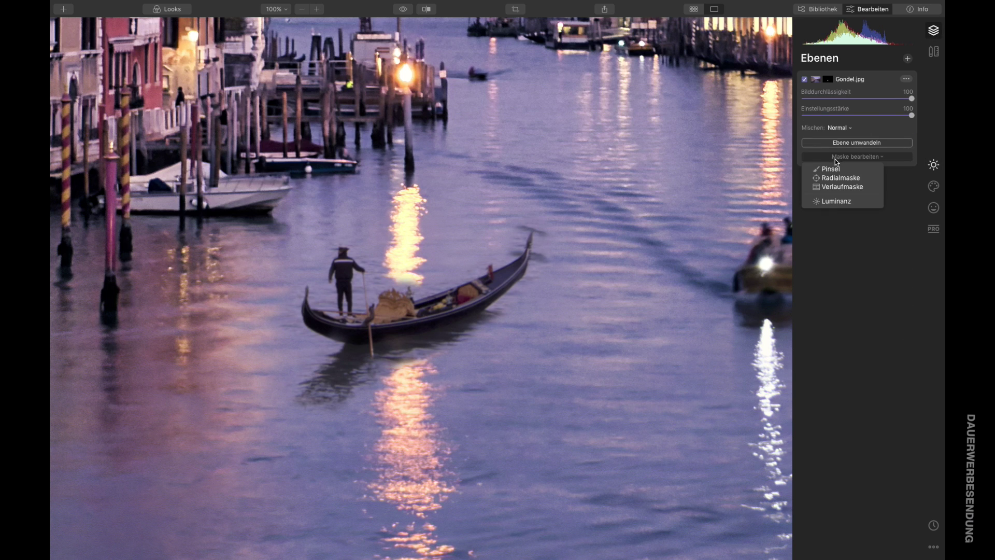
{"action": "left_click", "coordinate": [830, 169]}
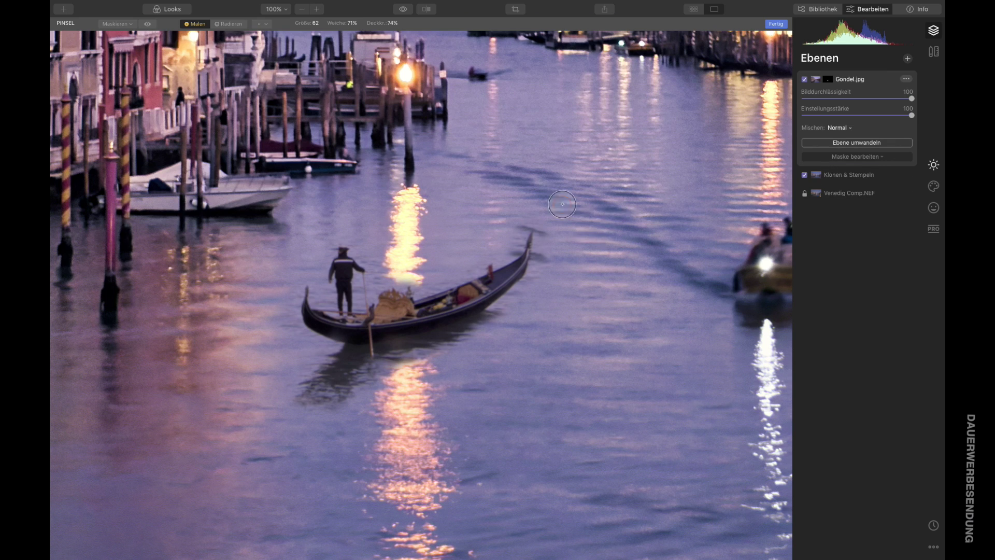
{"action": "left_click", "coordinate": [229, 24]}
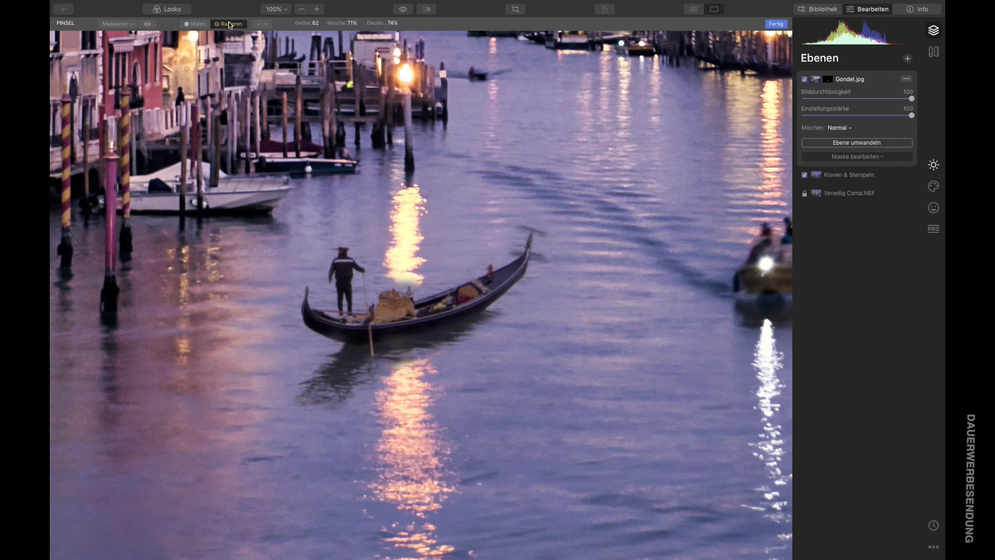
{"action": "left_click", "coordinate": [318, 24]}
{"action": "left_click_drag", "start_coordinate": [319, 32], "coordinate": [316, 34]}
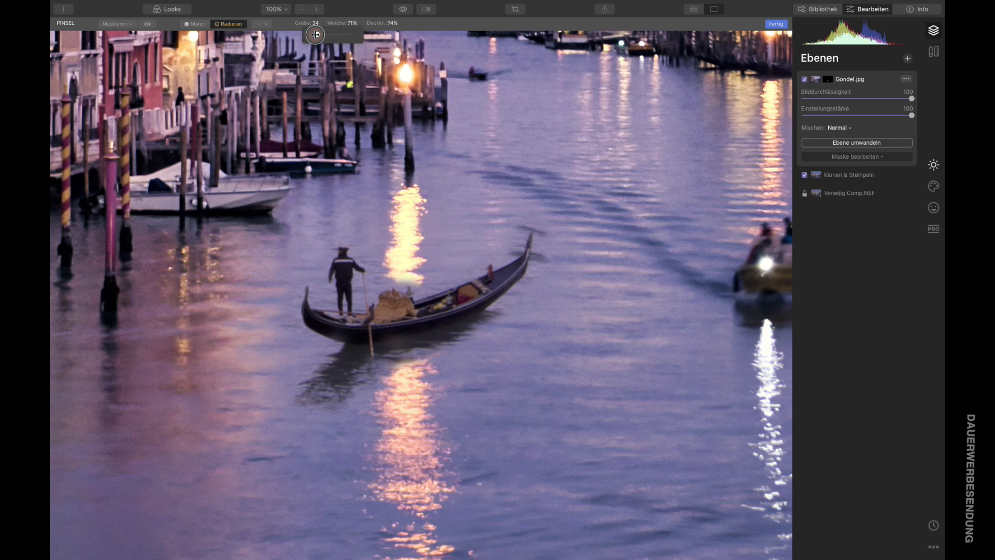
{"action": "left_click", "coordinate": [354, 27]}
{"action": "left_click_drag", "start_coordinate": [355, 34], "coordinate": [338, 34]}
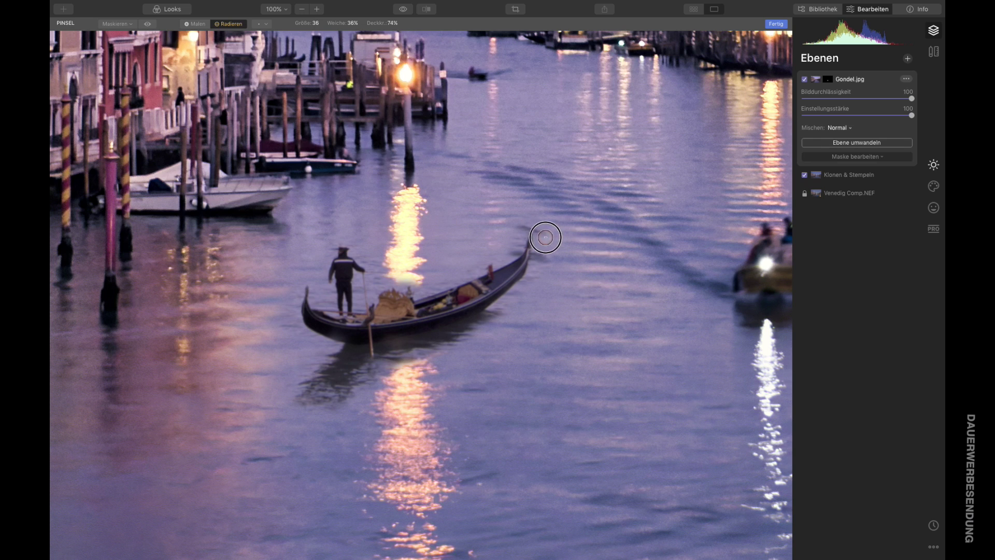
{"action": "left_click_drag", "start_coordinate": [542, 240], "coordinate": [540, 258]}
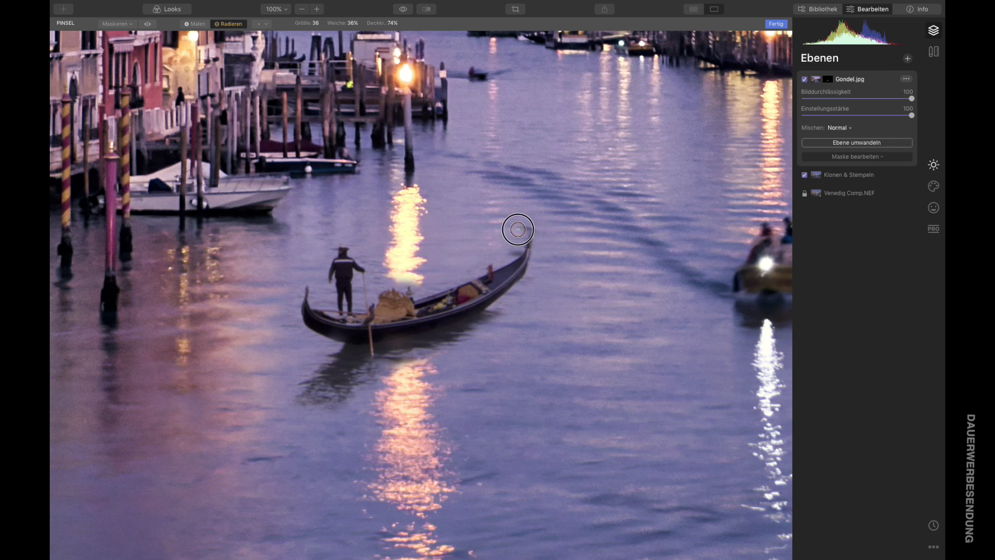
{"action": "mouse_move", "coordinate": [519, 228]}
{"action": "left_mouse_down"}
{"action": "mouse_move", "coordinate": [511, 252]}
{"action": "mouse_move", "coordinate": [526, 220]}
{"action": "mouse_move", "coordinate": [512, 245]}
{"action": "left_mouse_up"}
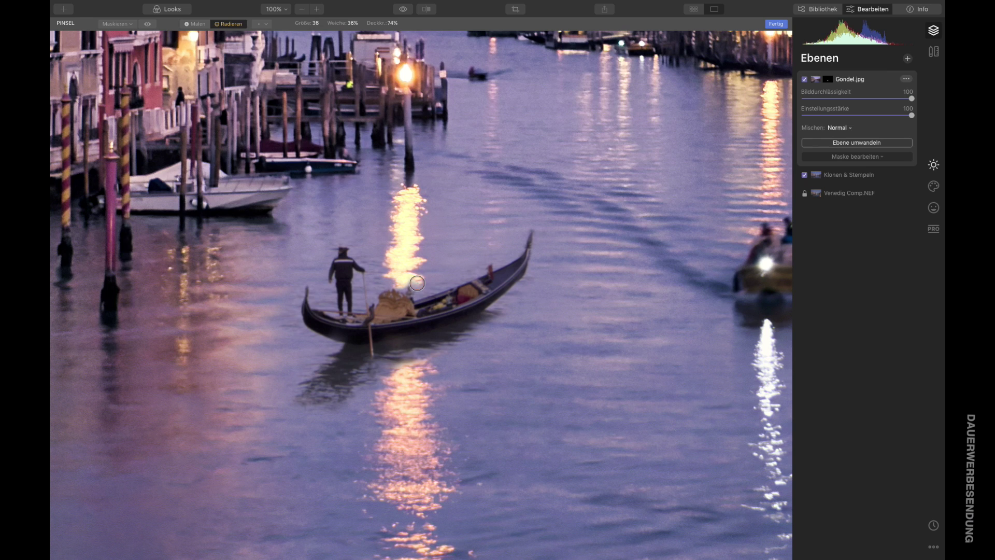
Step: Erase the mask over the lamp reflection just above the gondola's cargo and apply the mask, returning to the whole photo
{"action": "mouse_move", "coordinate": [417, 283]}
{"action": "left_mouse_down"}
{"action": "mouse_move", "coordinate": [435, 254]}
{"action": "mouse_move", "coordinate": [401, 283]}
{"action": "mouse_move", "coordinate": [409, 269]}
{"action": "mouse_move", "coordinate": [428, 275]}
{"action": "mouse_move", "coordinate": [407, 285]}
{"action": "mouse_move", "coordinate": [428, 270]}
{"action": "mouse_move", "coordinate": [414, 280]}
{"action": "left_mouse_up"}
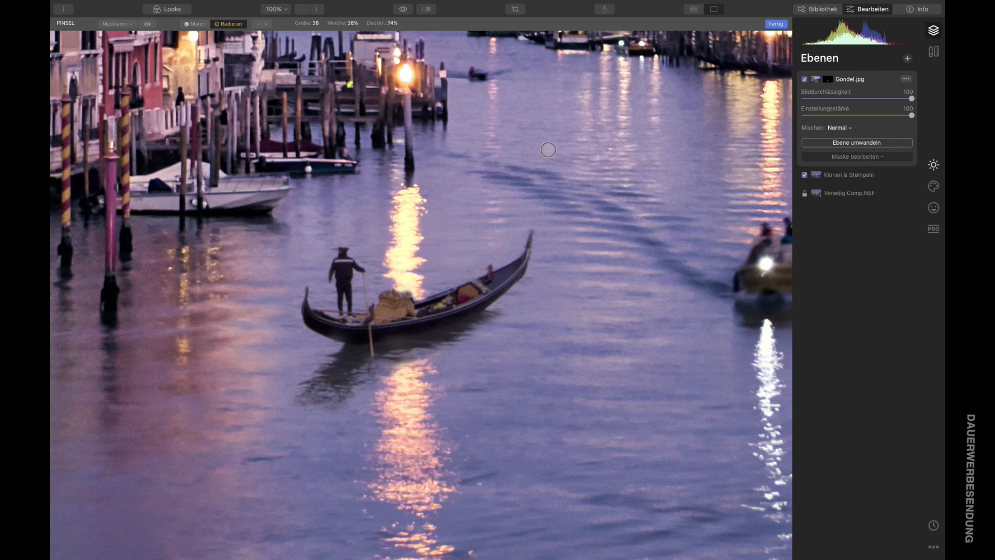
{"action": "left_click", "coordinate": [777, 24]}
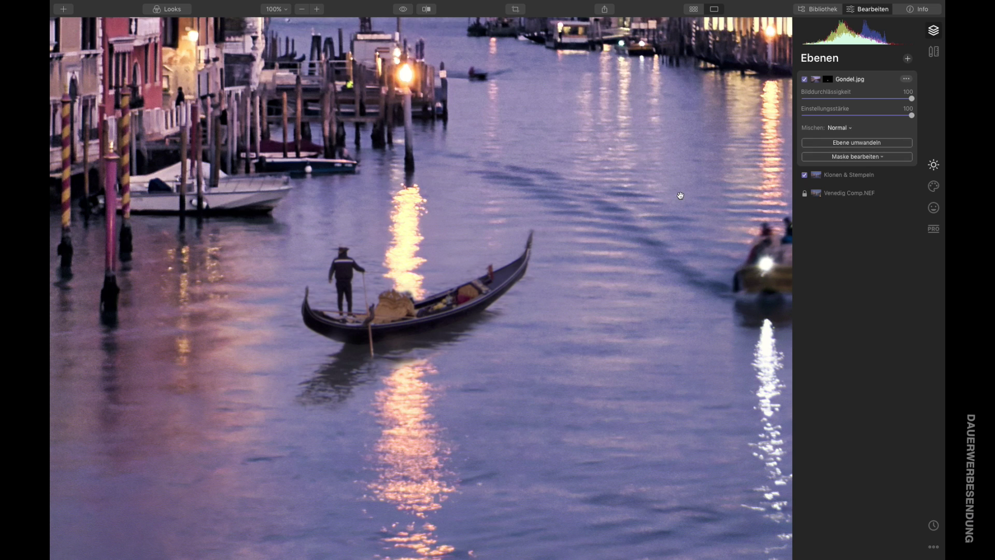
{"action": "left_click", "coordinate": [553, 301]}
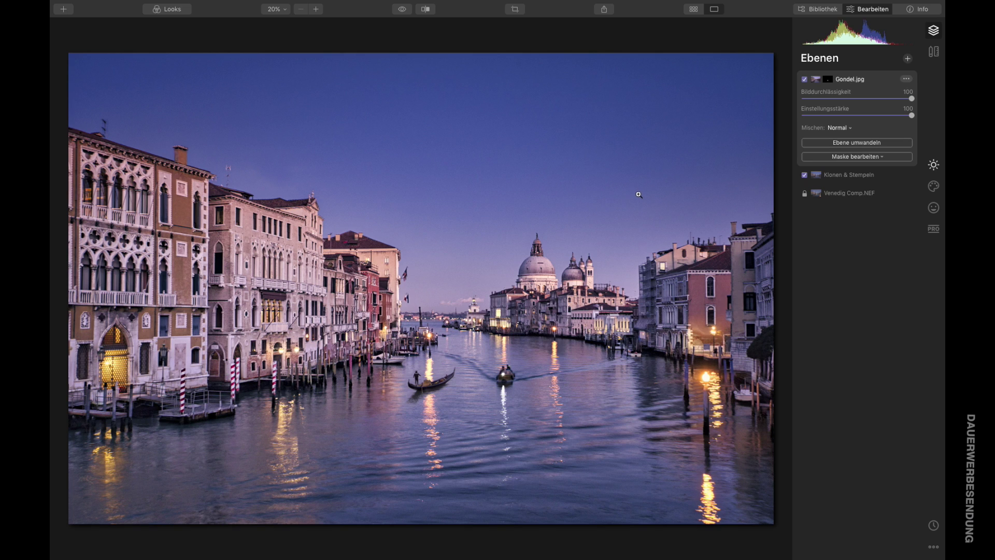
Step: Insert Mond_Venedig.jpeg from the Venedig Composing folder as a new image layer
{"action": "left_click", "coordinate": [908, 59]}
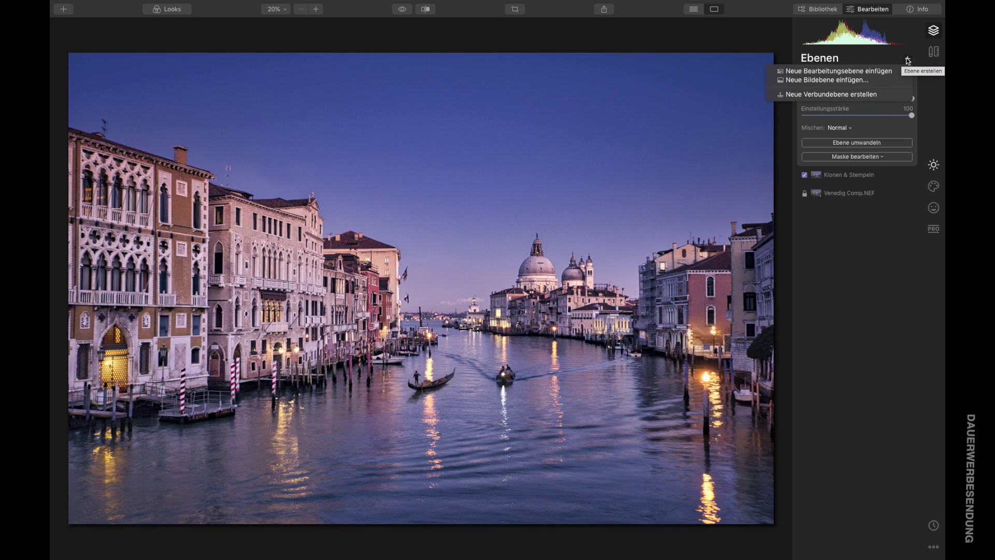
{"action": "left_click", "coordinate": [827, 80]}
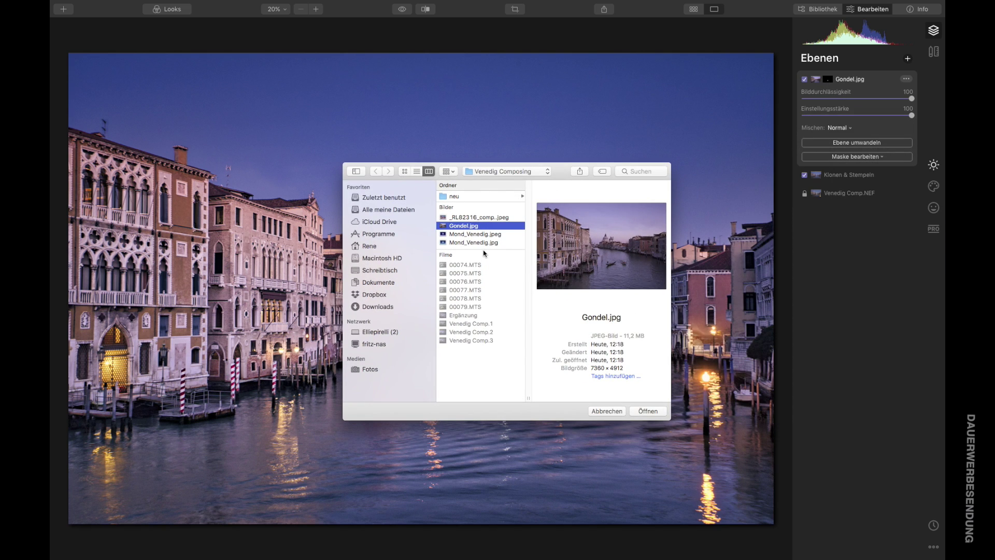
{"action": "left_click", "coordinate": [477, 234]}
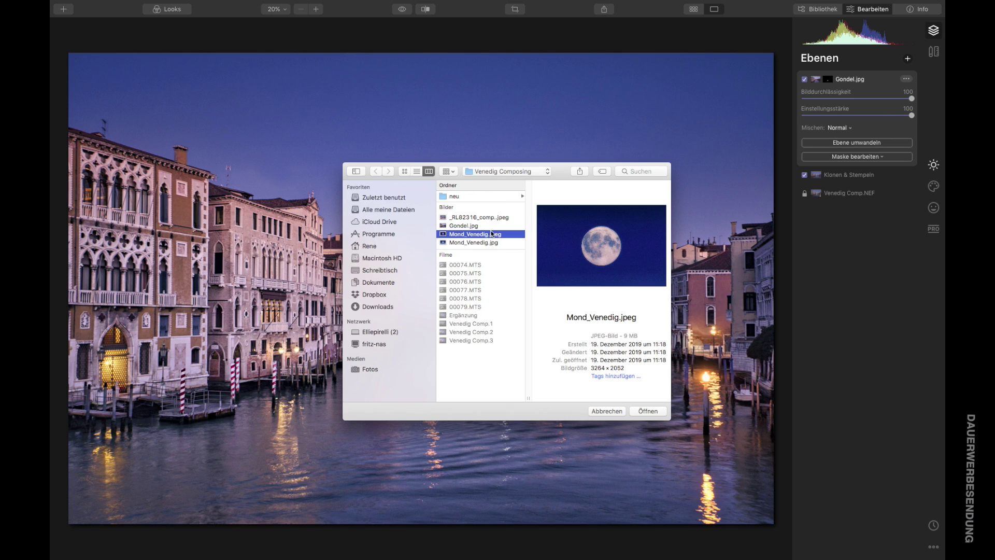
{"action": "left_click", "coordinate": [648, 411]}
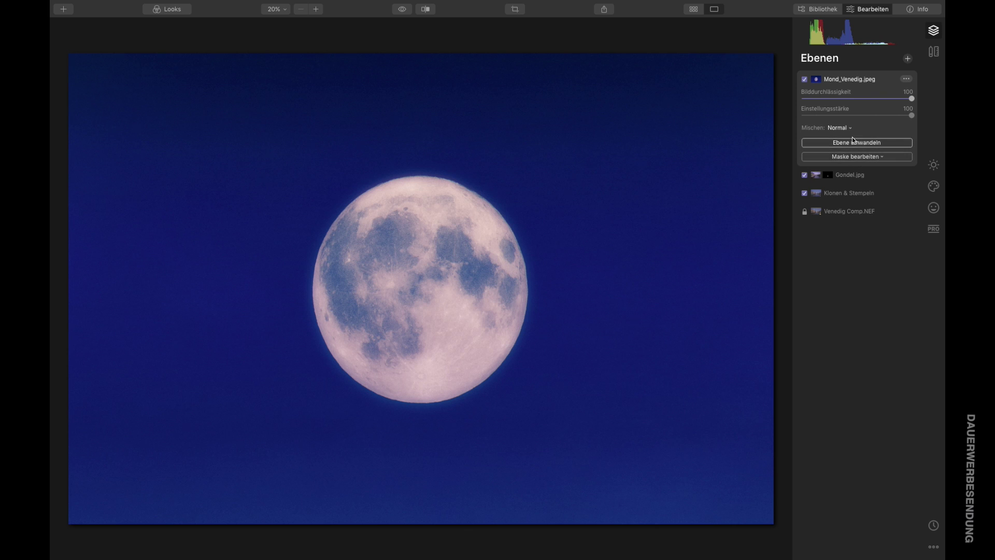
Step: Change the Mond_Venedig.jpeg layer's Bildzuordnung to Anpassen
{"action": "left_click", "coordinate": [906, 80]}
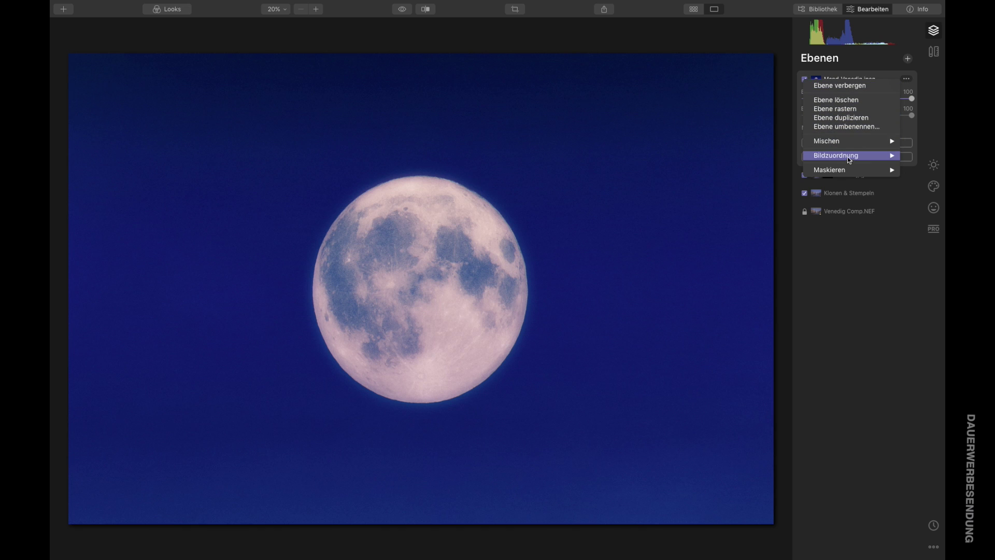
{"action": "mouse_move", "coordinate": [845, 156]}
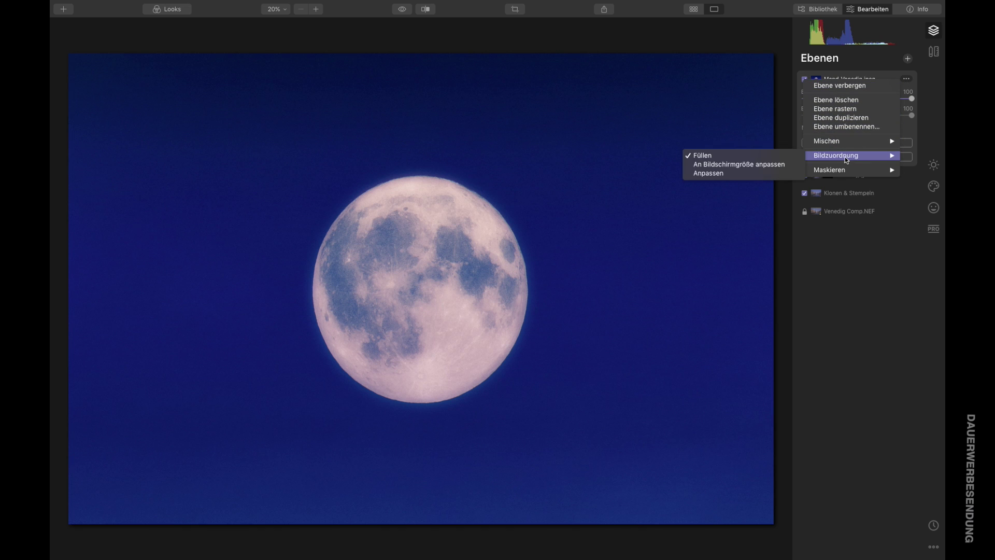
{"action": "left_click", "coordinate": [707, 173]}
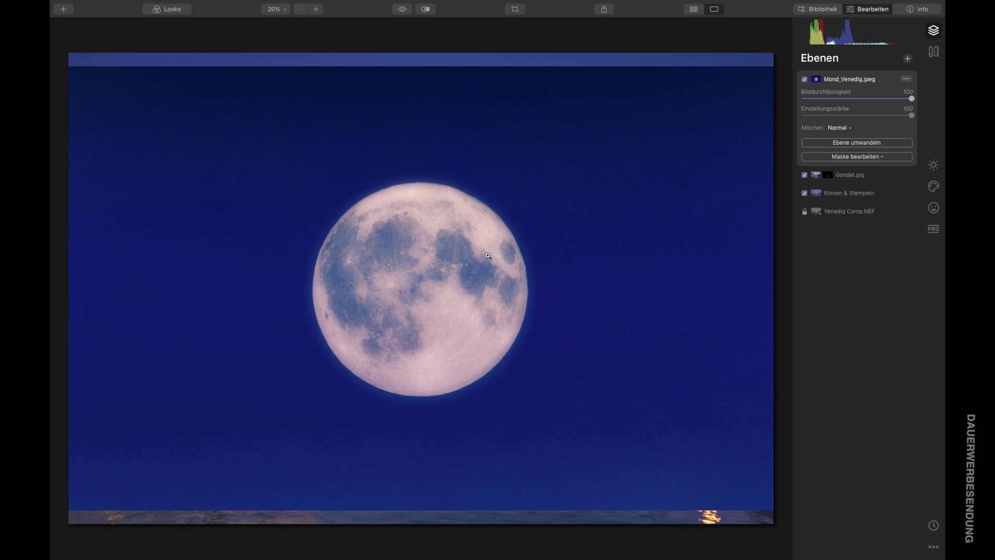
Step: Transform the Mond_Venedig.jpeg layer with locked proportions, shrinking it to a small rectangle in the sky just right of the large church dome
{"action": "left_click", "coordinate": [861, 144]}
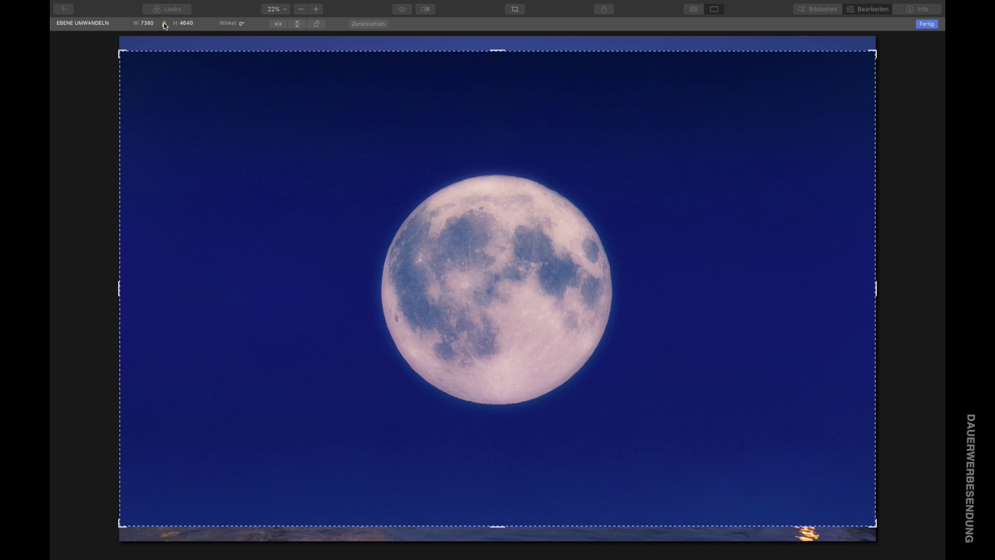
{"action": "left_click", "coordinate": [164, 24]}
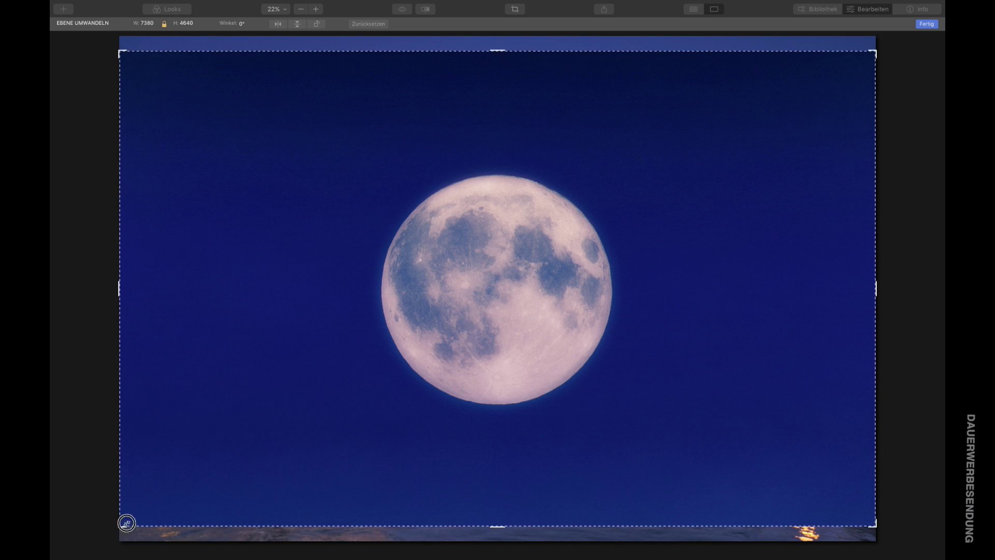
{"action": "left_click_drag", "start_coordinate": [127, 522], "coordinate": [588, 215]}
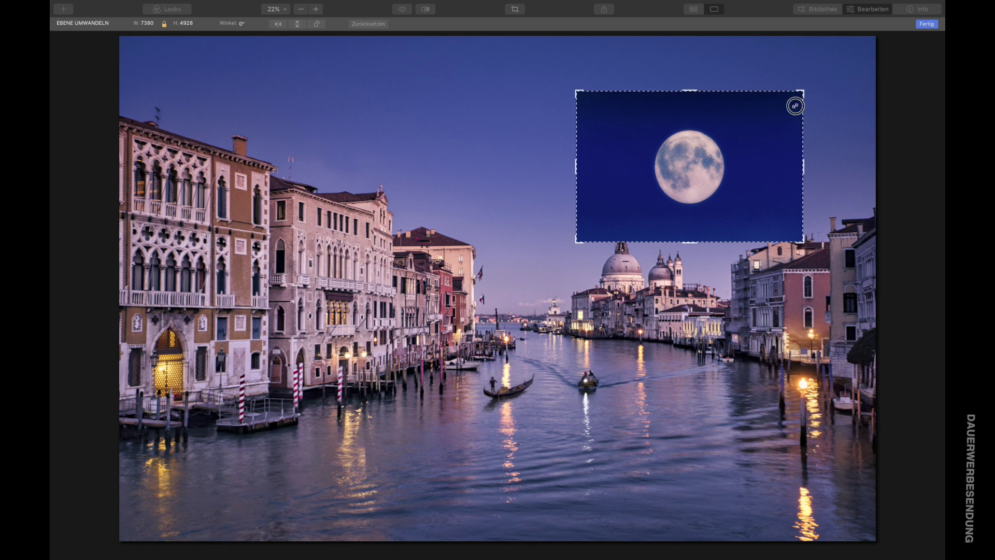
{"action": "left_click_drag", "start_coordinate": [796, 106], "coordinate": [674, 168]}
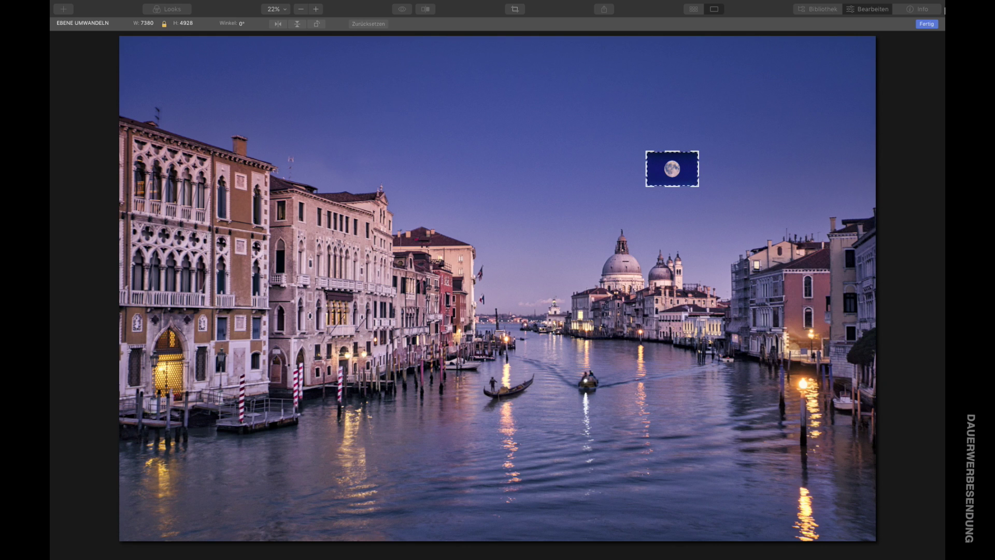
{"action": "mouse_move", "coordinate": [943, 4]}
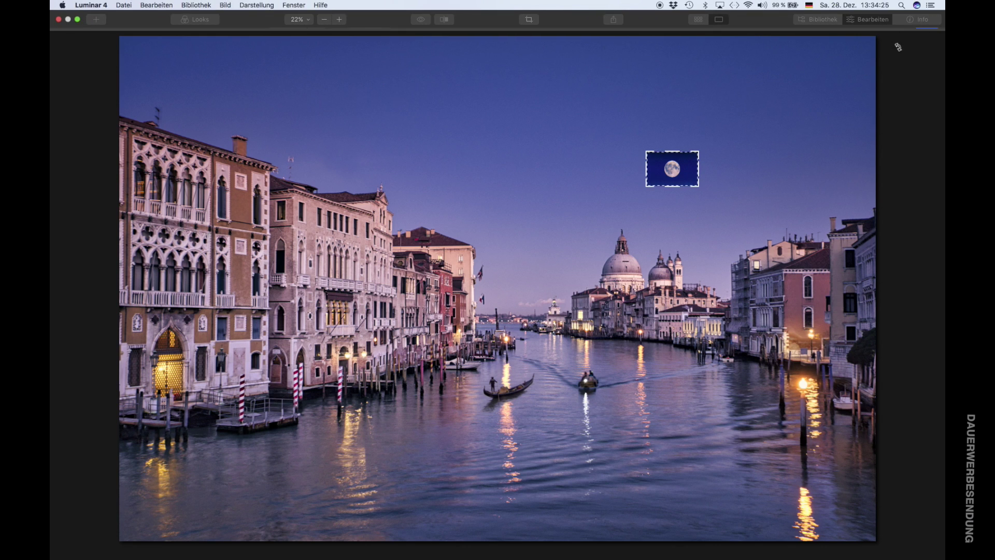
{"action": "left_click", "coordinate": [927, 25]}
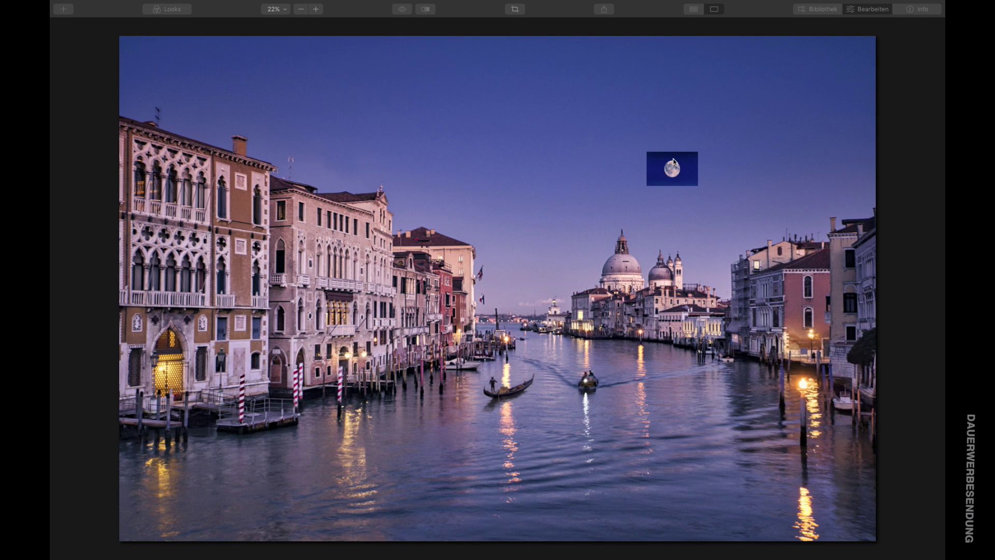
Step: Set the Mond_Venedig.jpeg layer's blend mode to Aufhellen and inspect the moon's edges at 100%
{"action": "key", "text": "Tab"}
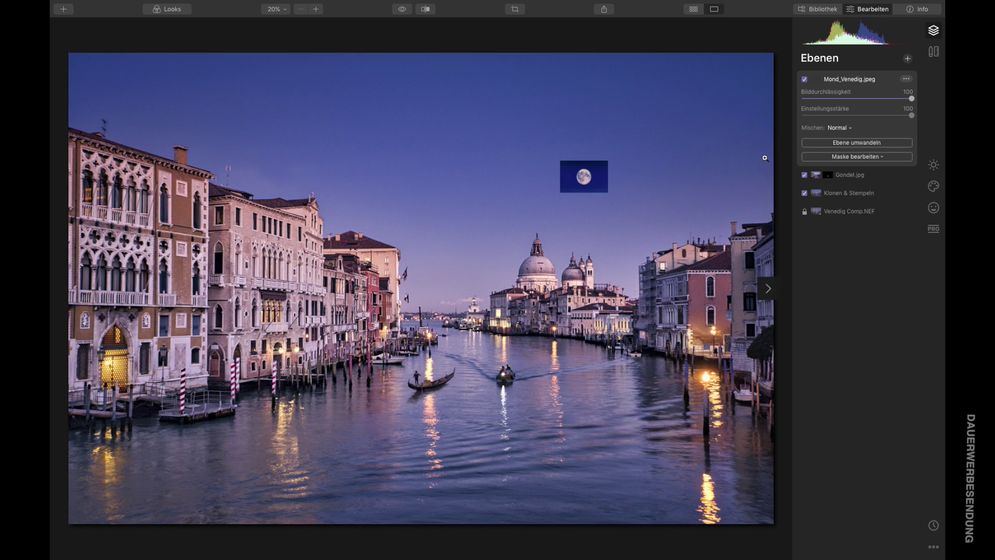
{"action": "left_click", "coordinate": [850, 128]}
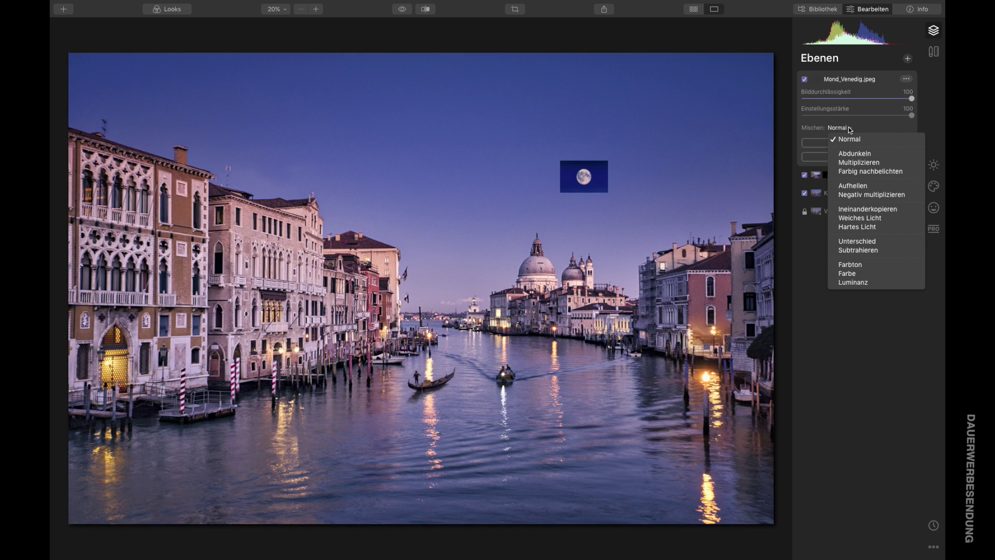
{"action": "left_click", "coordinate": [852, 186]}
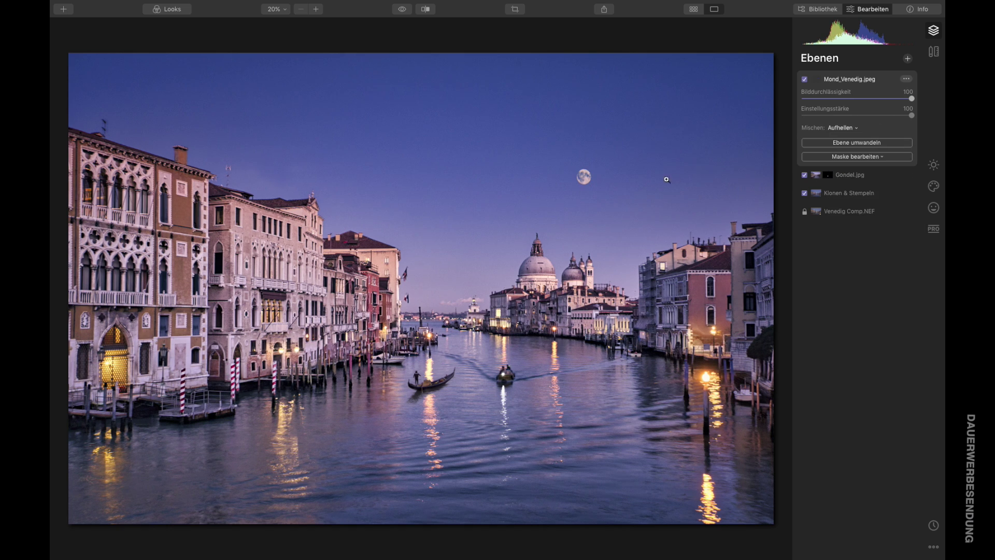
{"action": "left_click", "coordinate": [605, 171]}
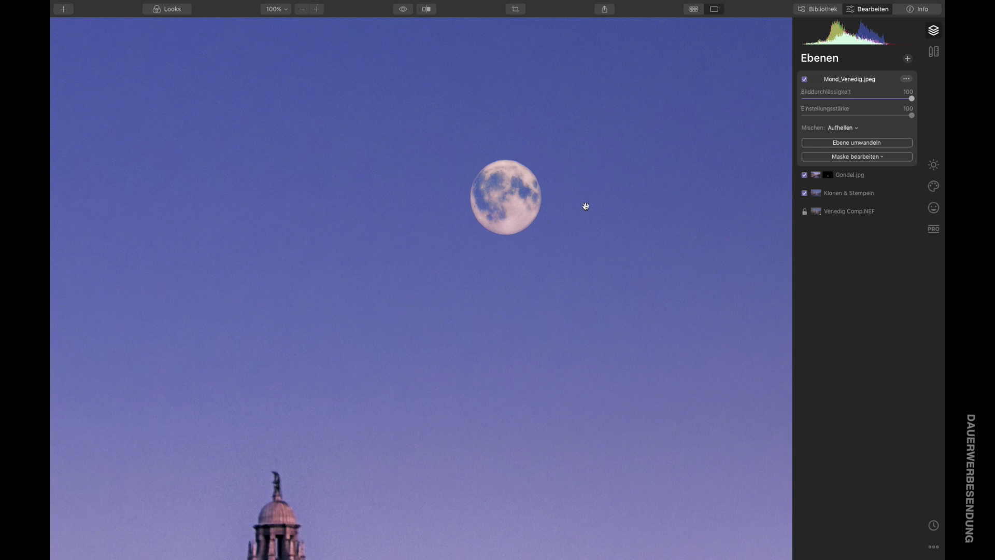
{"action": "left_click", "coordinate": [584, 206]}
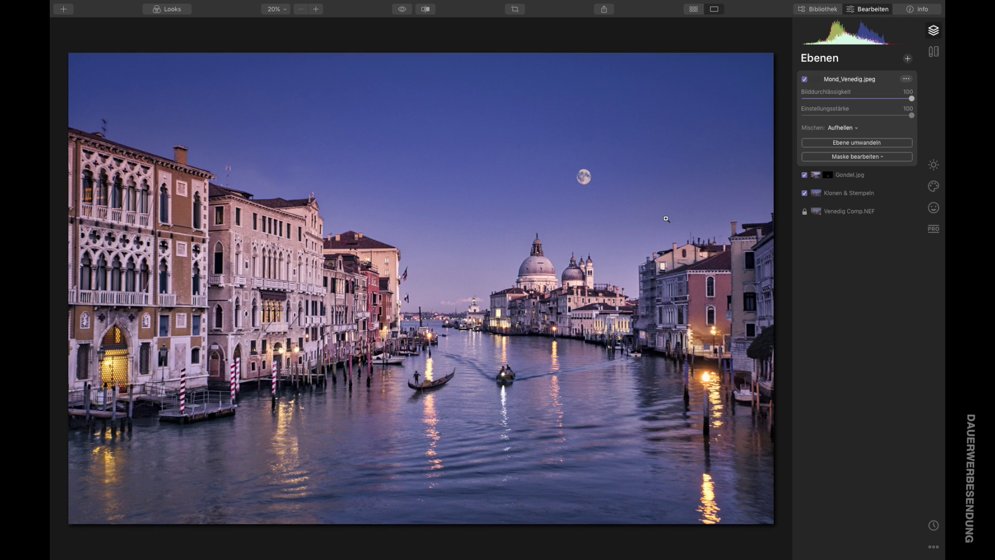
Step: Compare the finished composite with the original Venice photo in an enlarged view without the side panel
{"action": "key", "text": "Tab"}
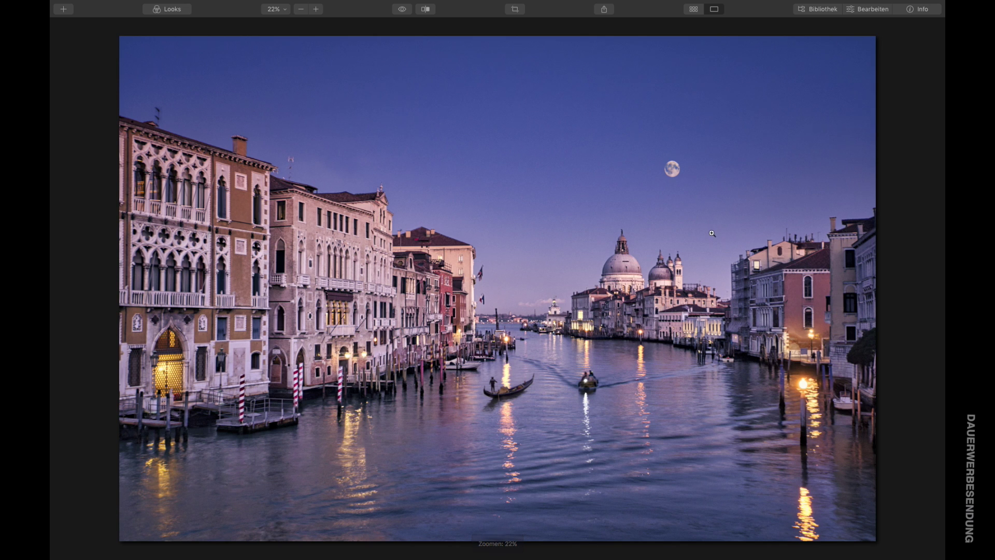
{"action": "left_click", "coordinate": [402, 10]}
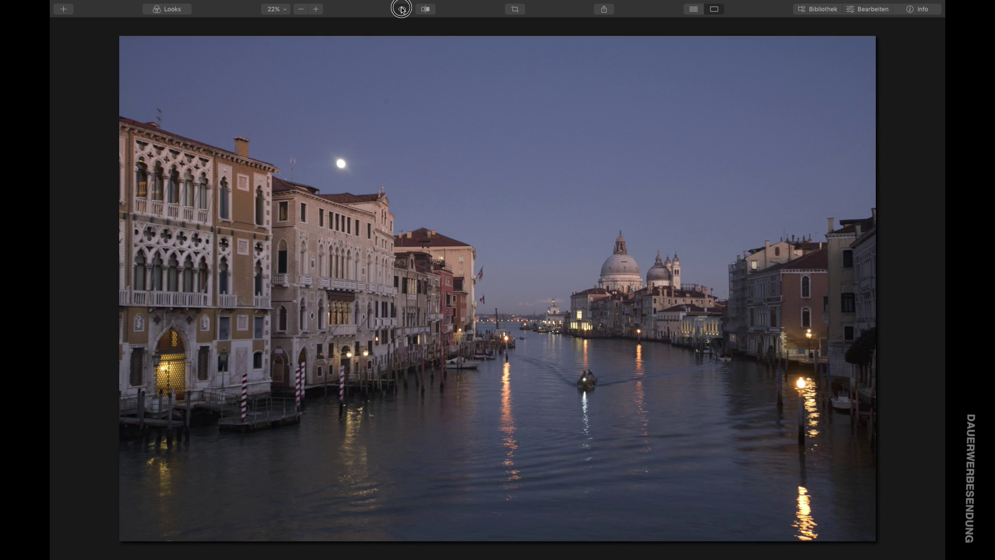
{"action": "left_click", "coordinate": [402, 10]}
{"action": "left_click", "coordinate": [403, 10]}
{"action": "left_click", "coordinate": [402, 9]}
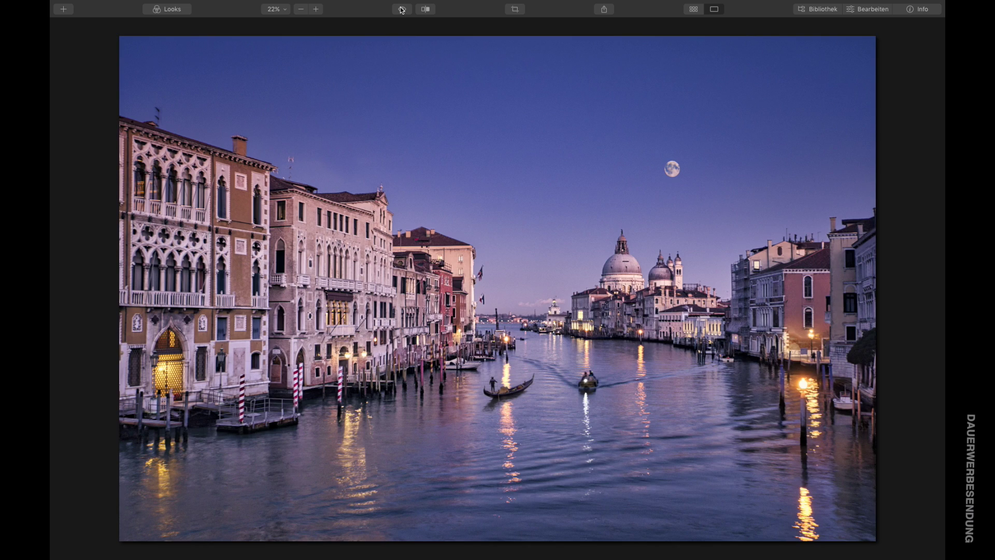